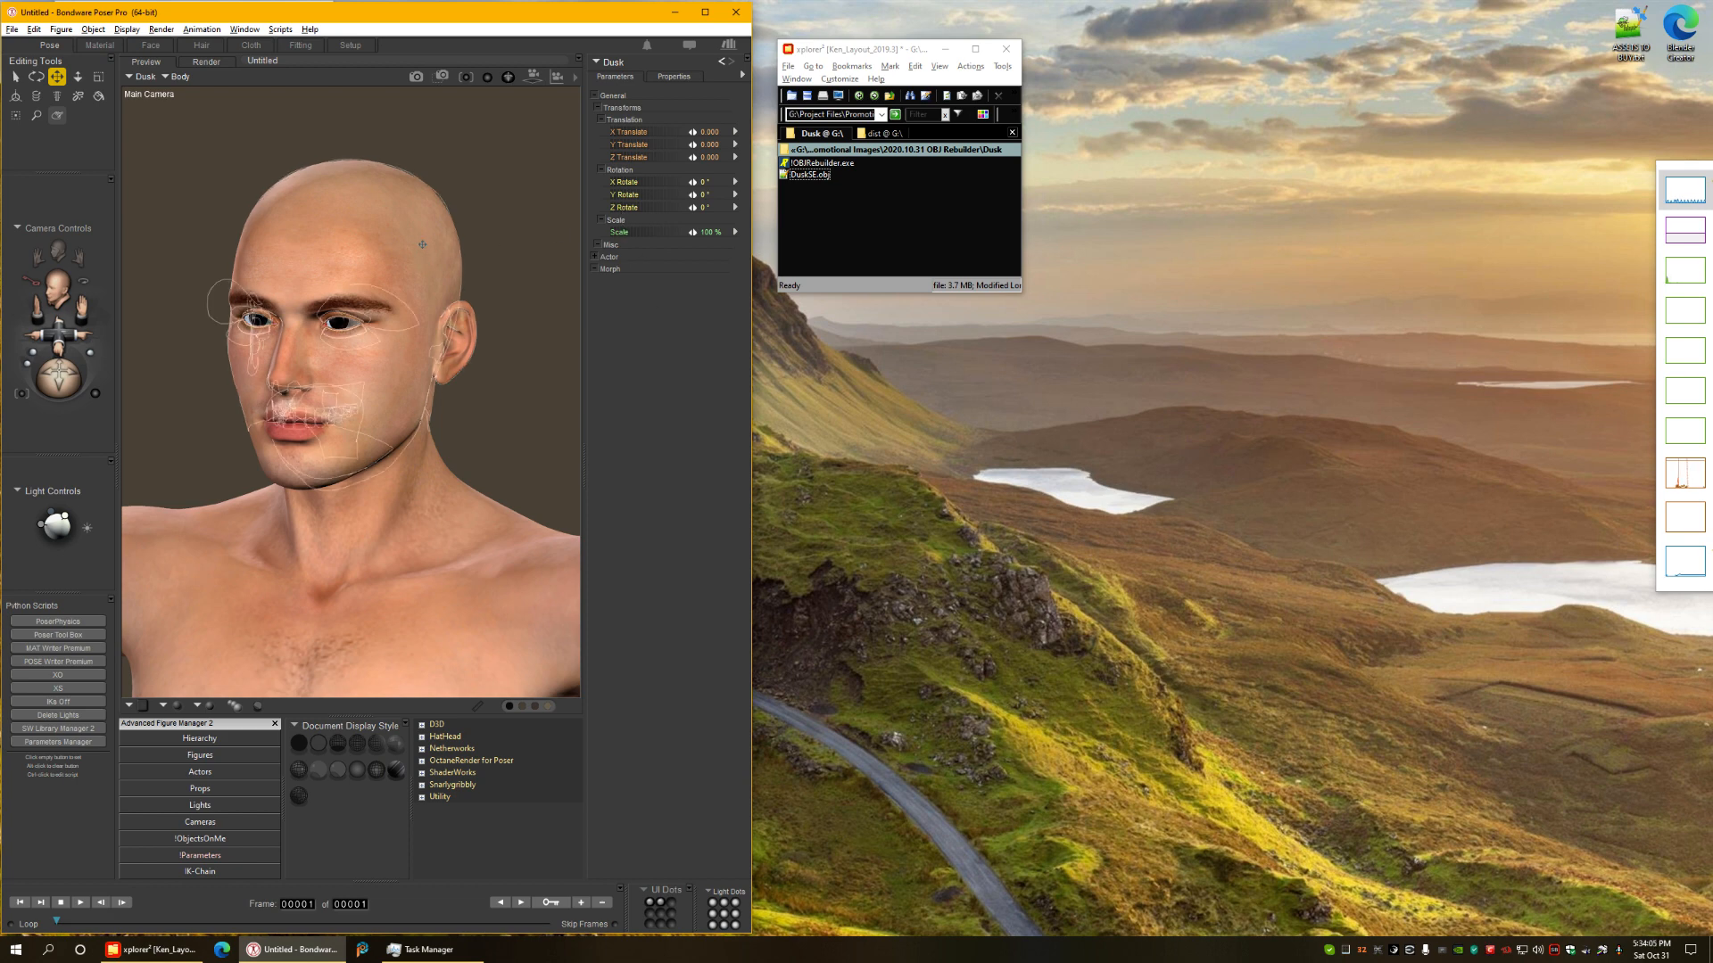
- Set the Dusk figure's preview and render subdivision levels to 0 and its skinning method to Poser Traditional
{"action": "left_click", "coordinate": [674, 78]}
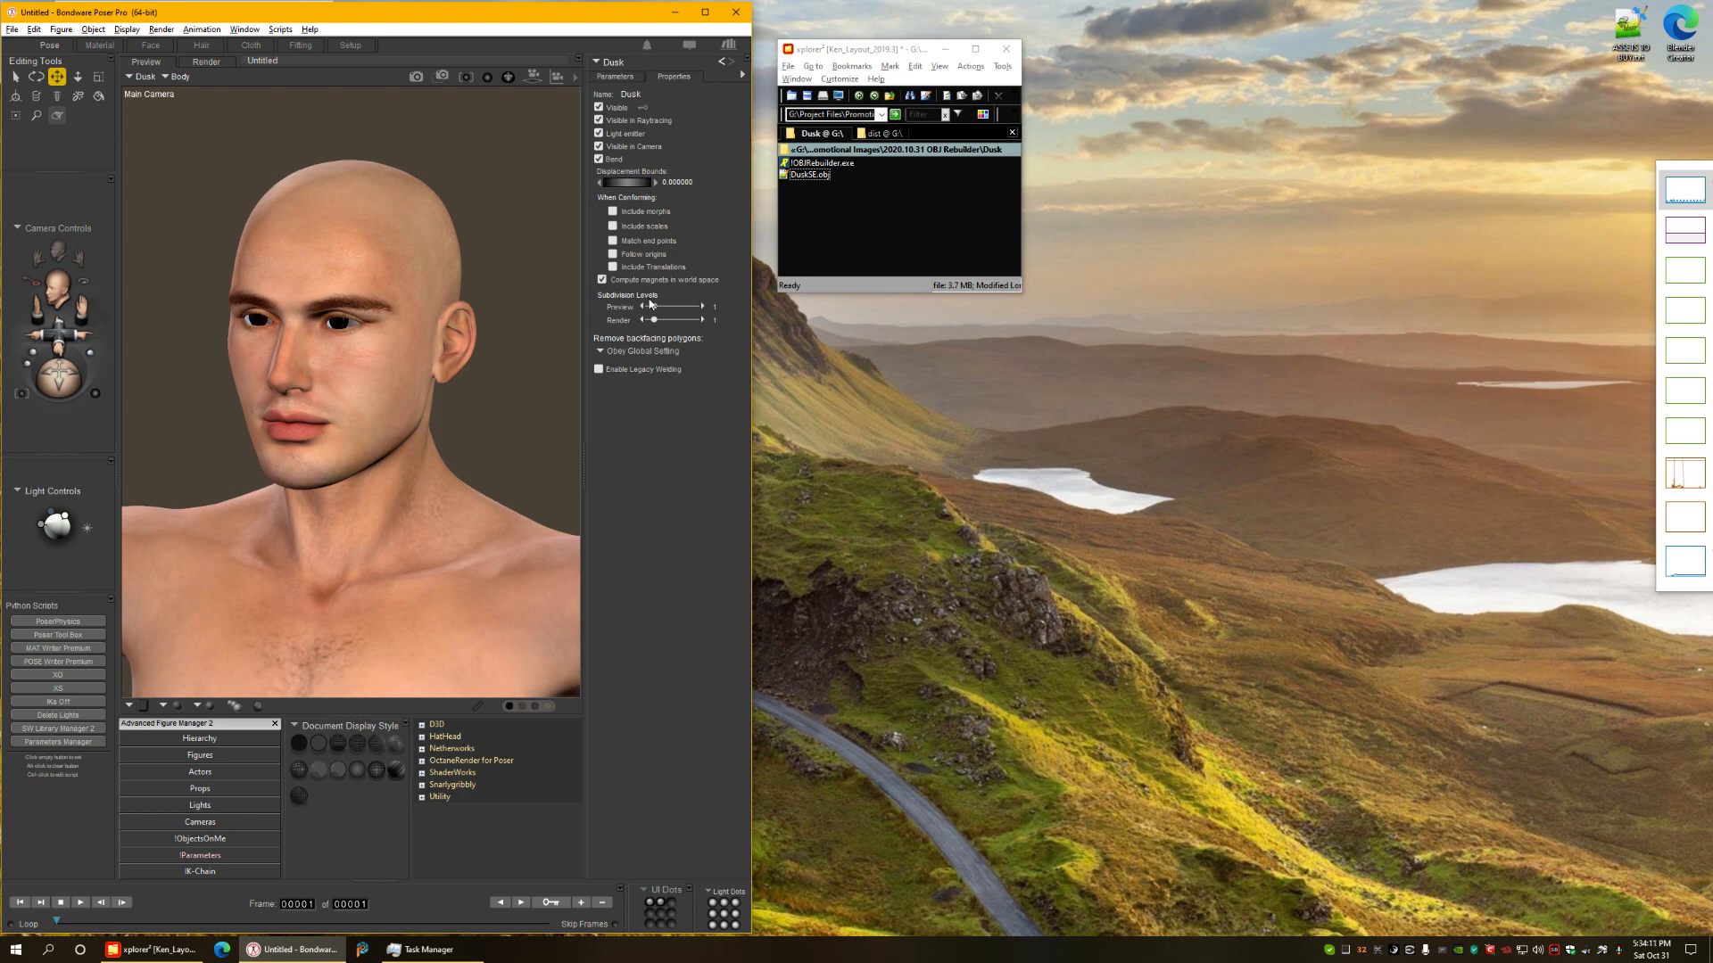
{"action": "left_click_drag", "start_coordinate": [653, 304], "coordinate": [646, 321]}
{"action": "left_click", "coordinate": [62, 29]}
{"action": "mouse_move", "coordinate": [69, 46]}
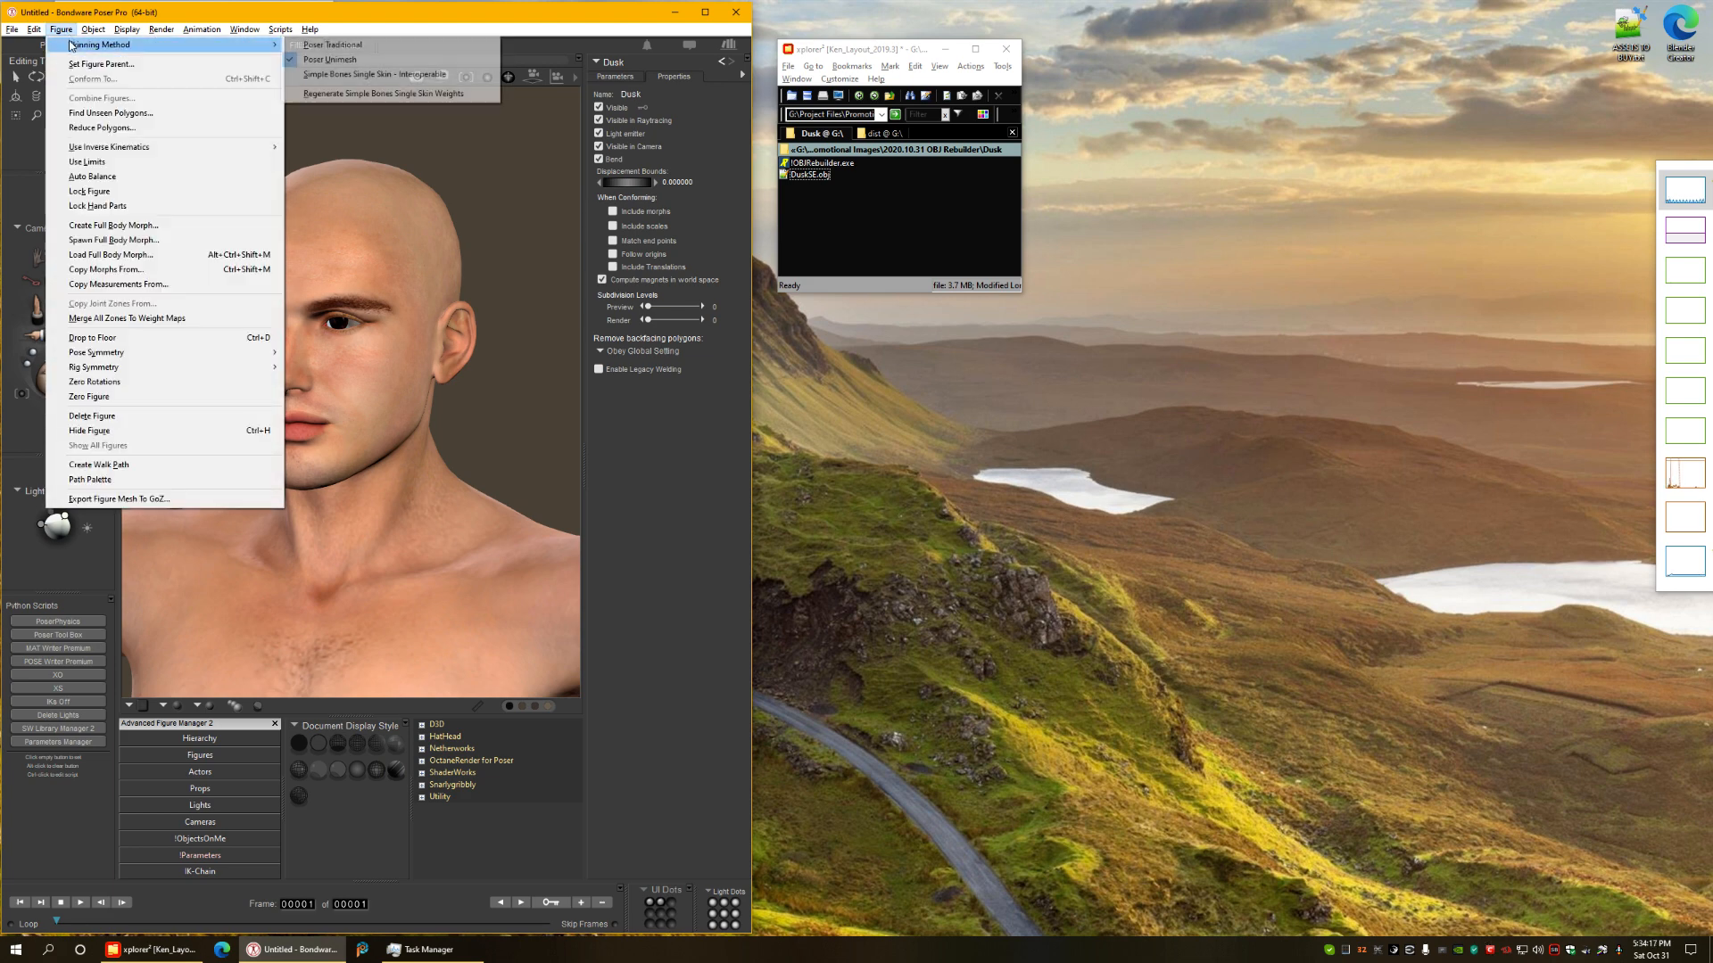
{"action": "left_click", "coordinate": [335, 45]}
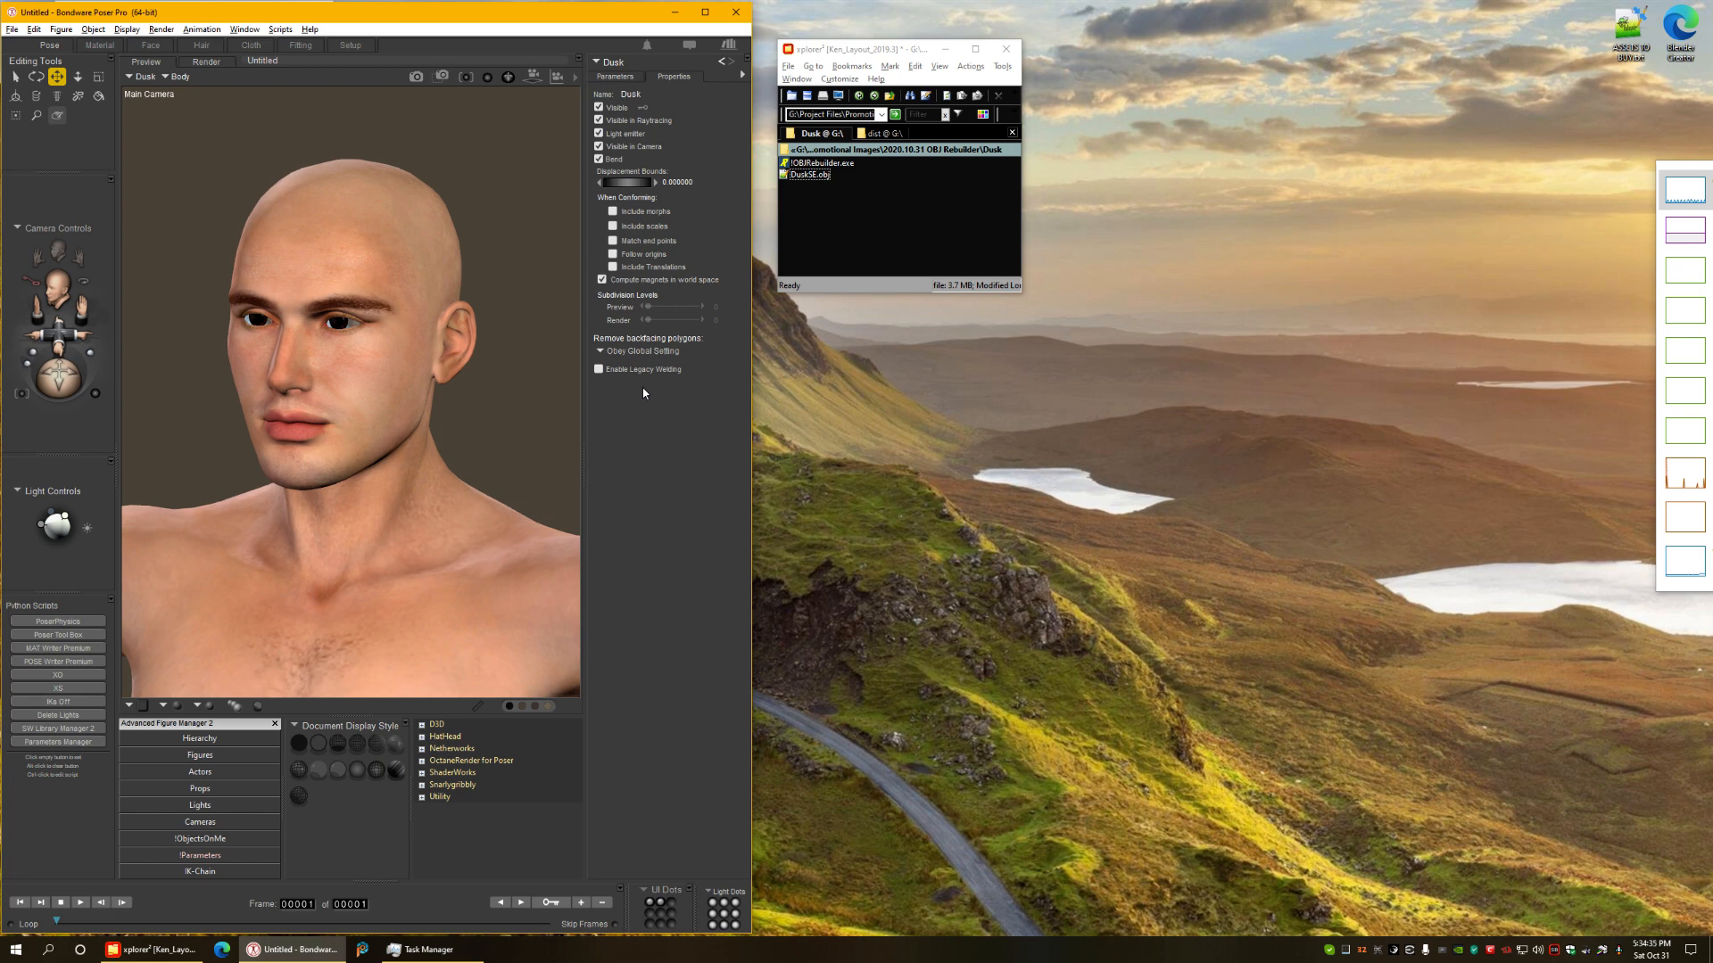
- Start a Wavefront OBJ export of Dusk with welded seams, As Morph Target, body part names in polygon groups and exact internal names
{"action": "key", "text": "alt+f"}
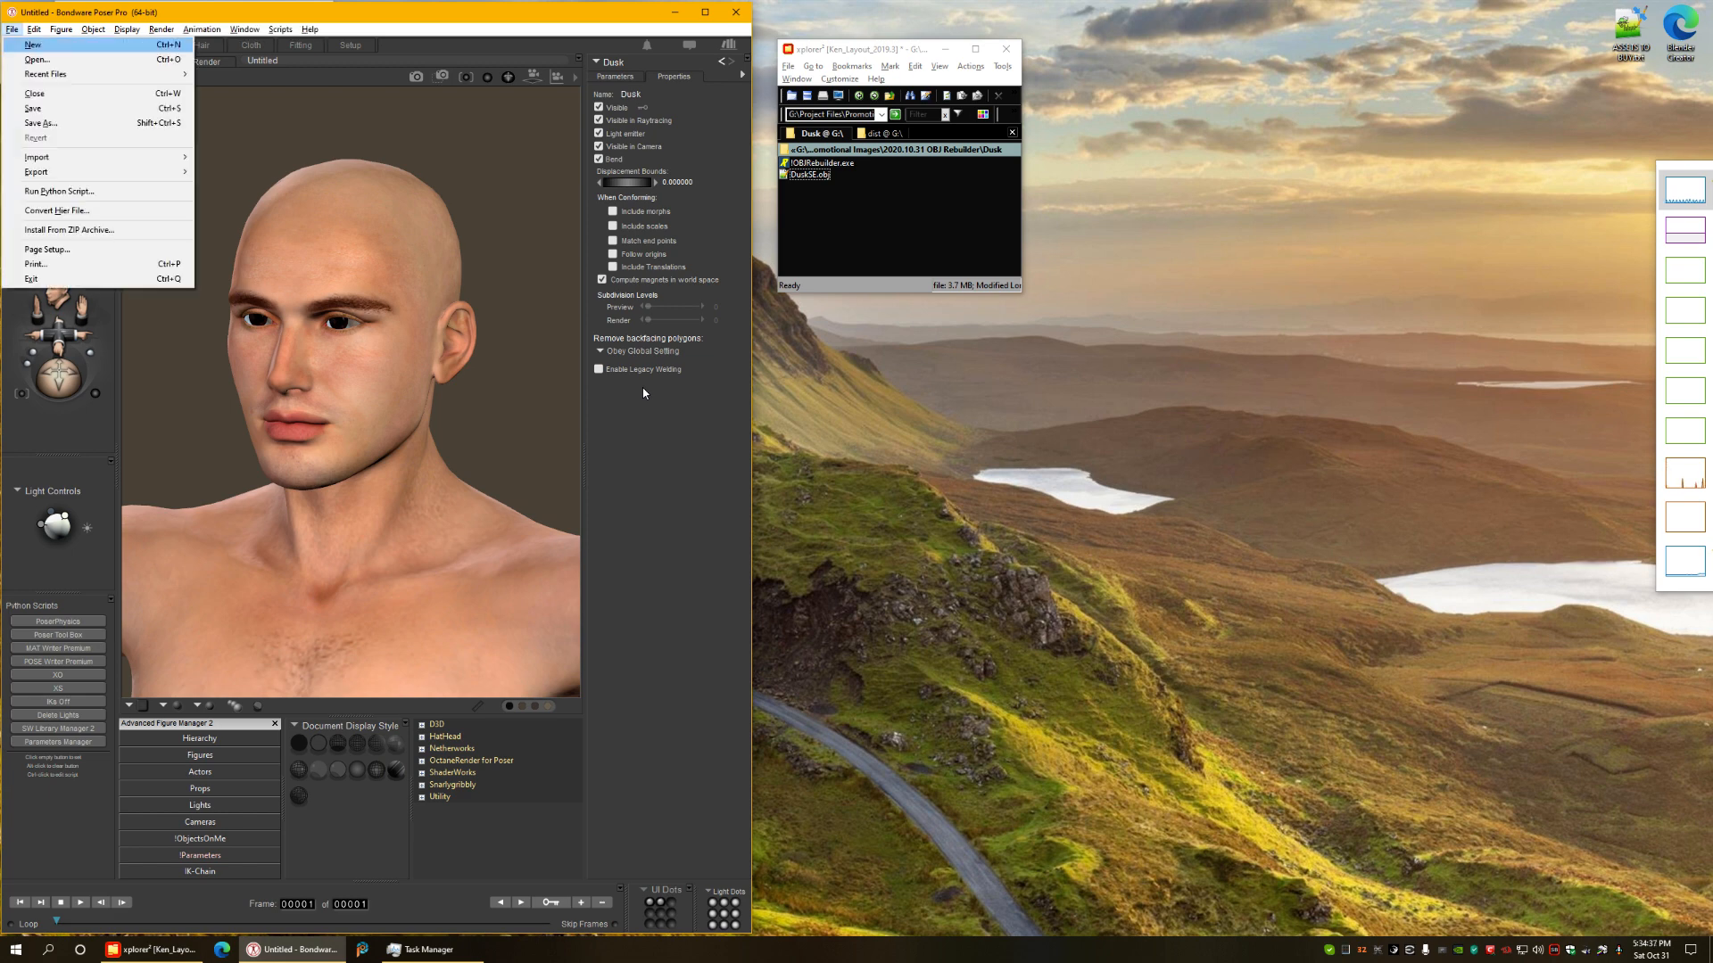
{"action": "key", "text": "e"}
{"action": "key", "text": "Return"}
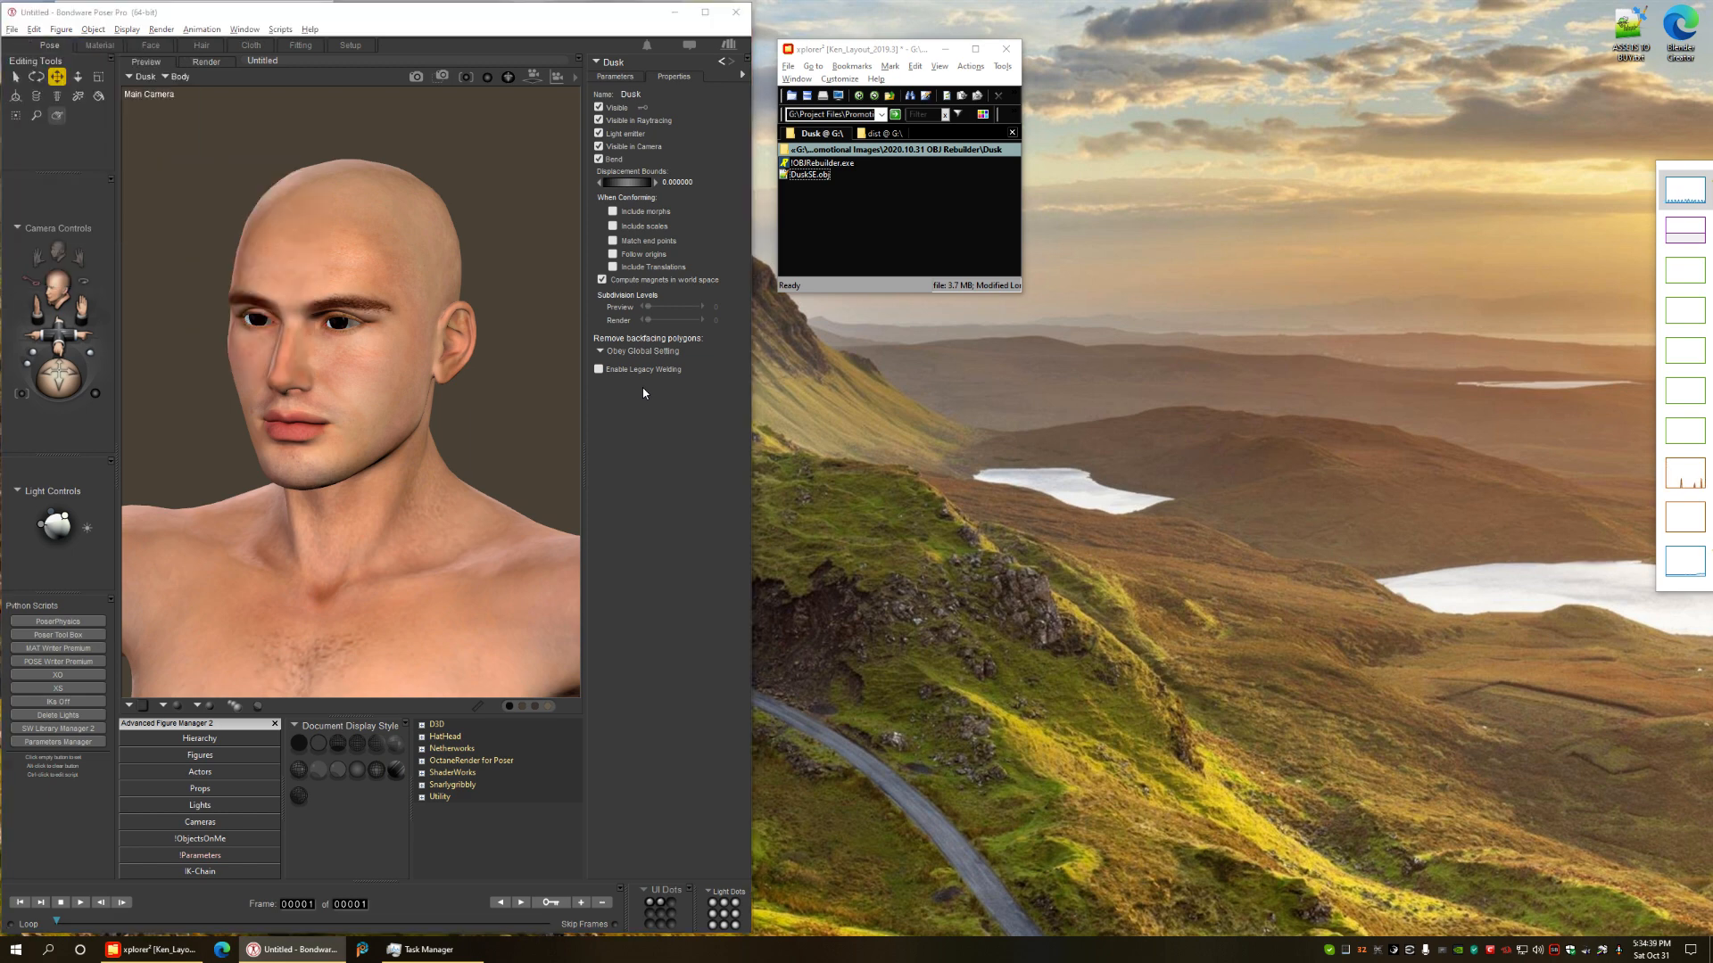
{"action": "key", "text": "Return"}
{"action": "key", "text": "Return"}
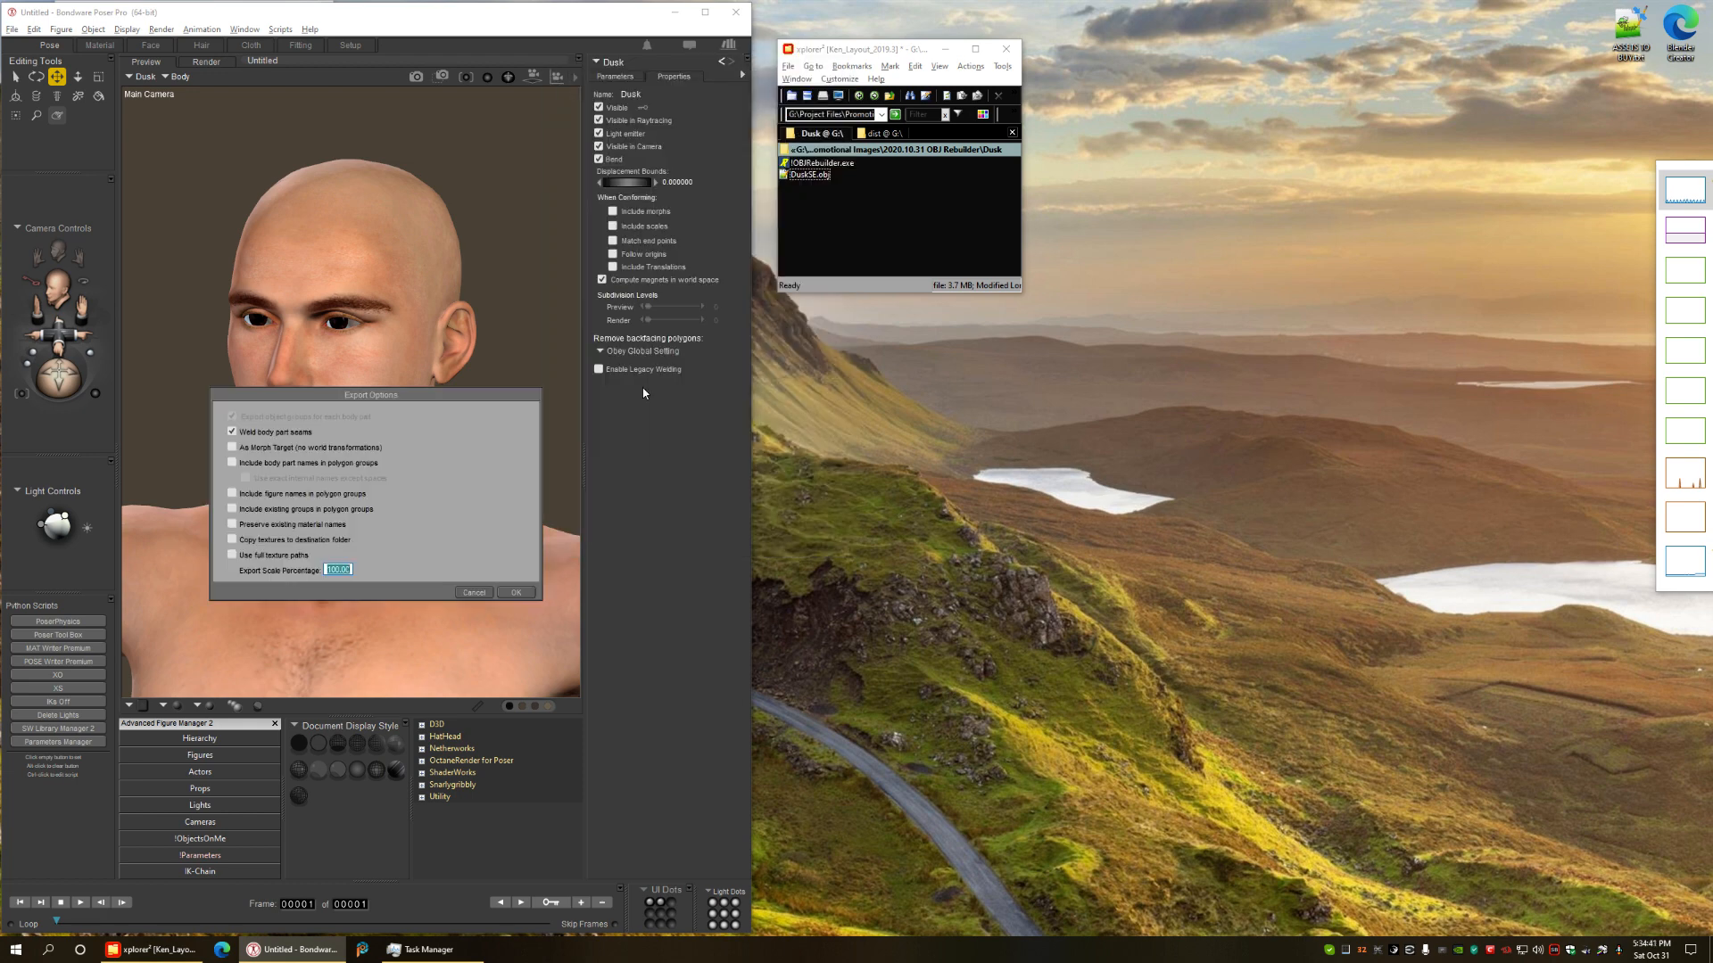
{"action": "left_click", "coordinate": [253, 446]}
{"action": "left_click", "coordinate": [516, 592]}
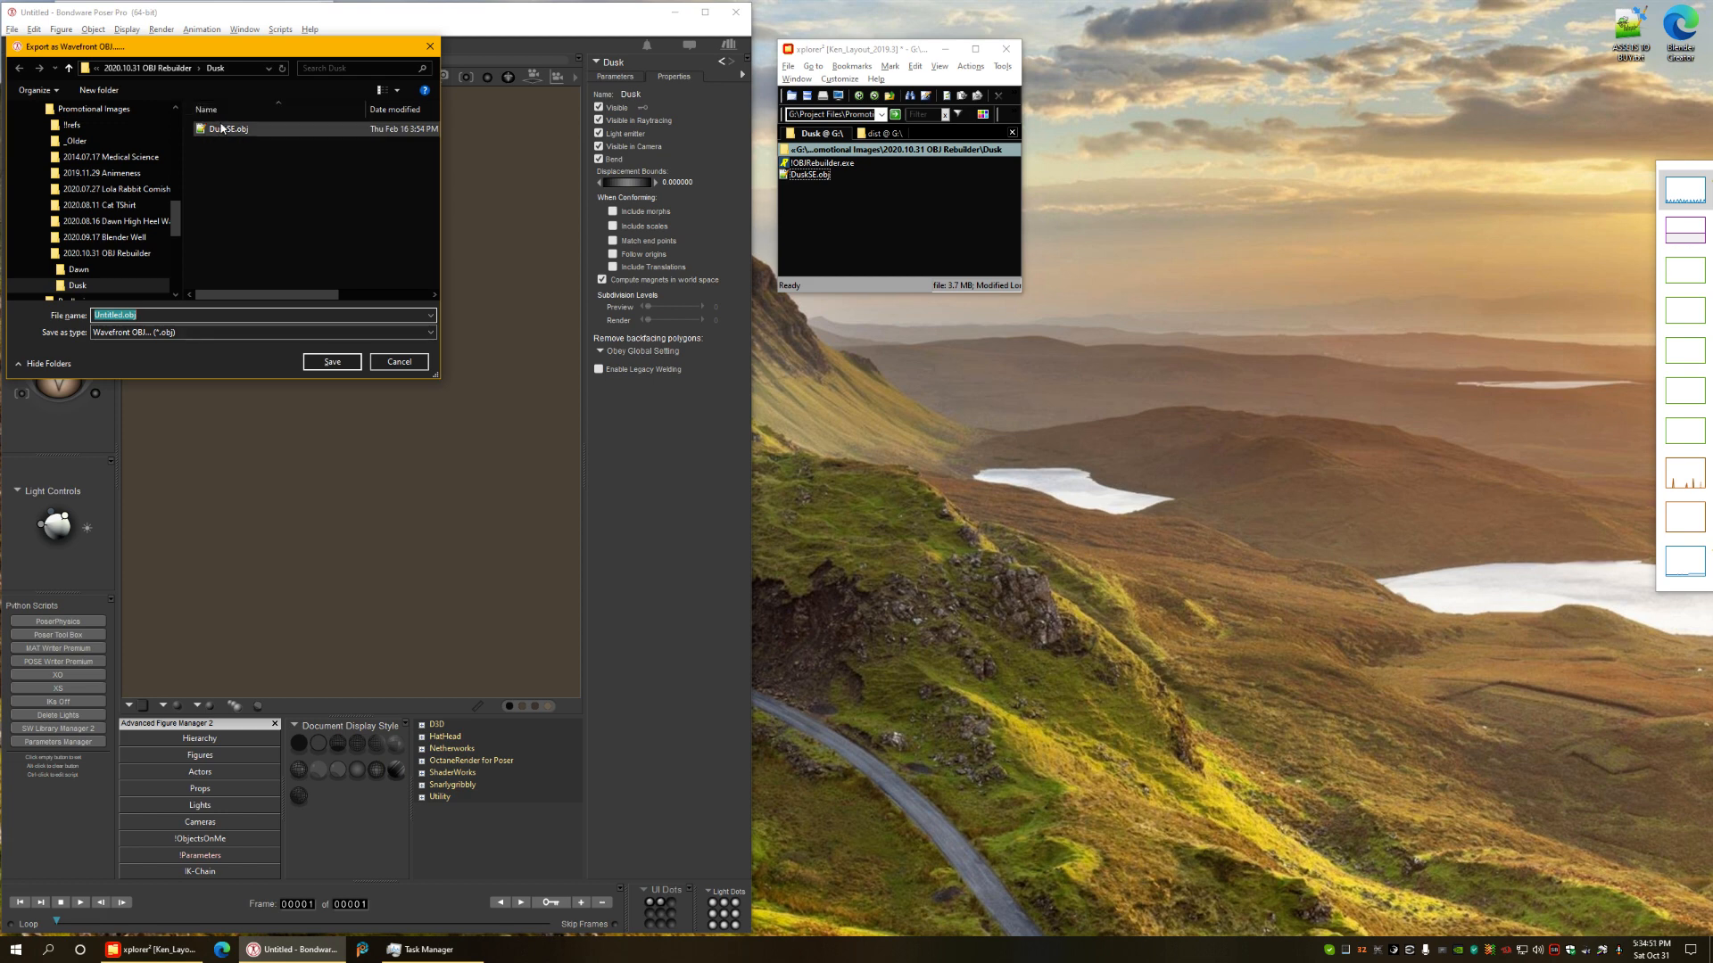
- Save the exported reference mesh as DuskSE_Ref.obj in the Dusk folder, basing the name on DuskSE.obj
{"action": "left_click", "coordinate": [222, 129]}
{"action": "left_click", "coordinate": [274, 312]}
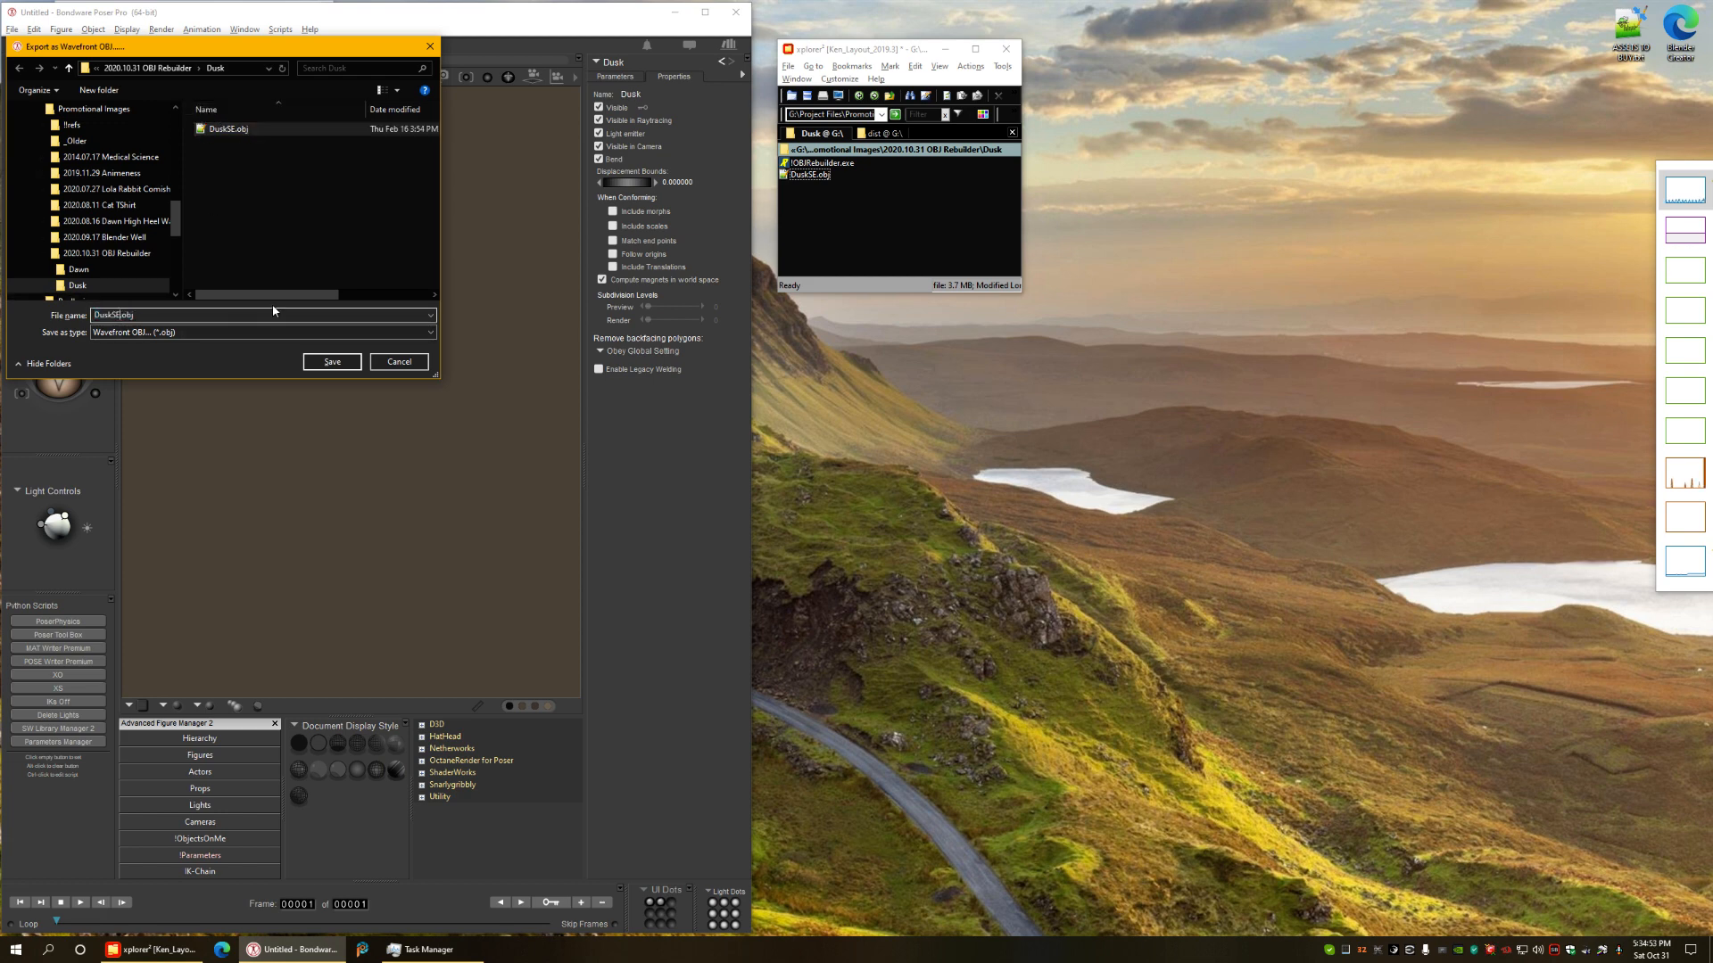
{"action": "type", "text": "_Ref"}
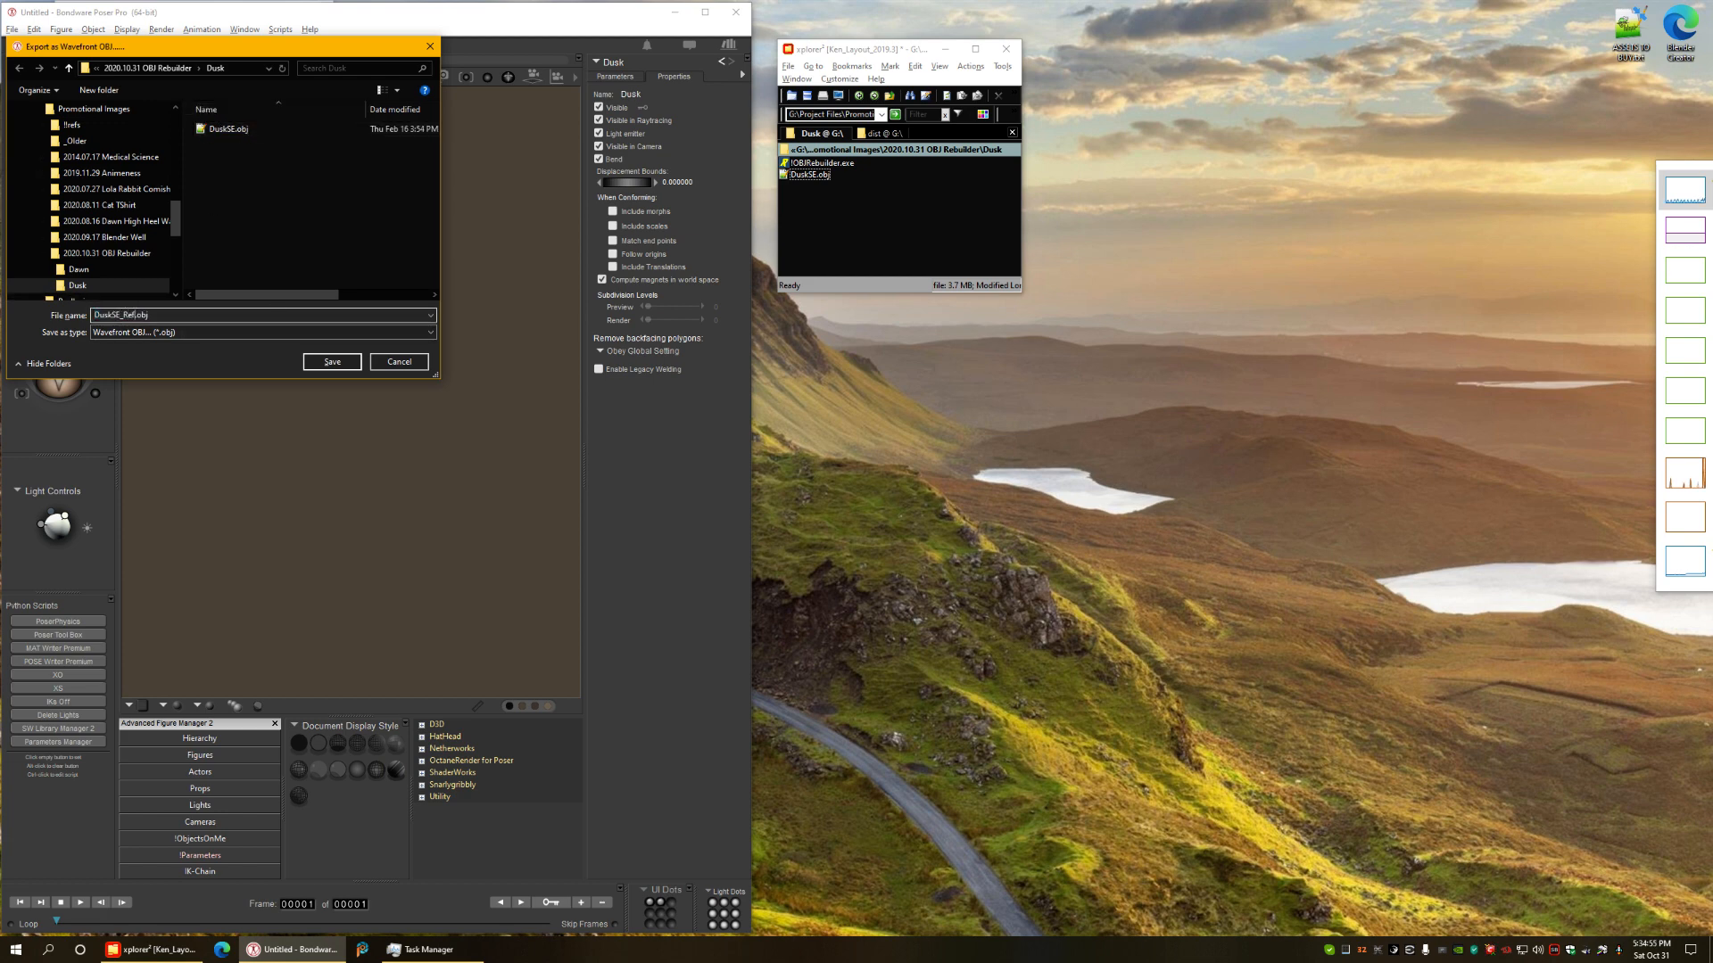
{"action": "key", "text": "Return"}
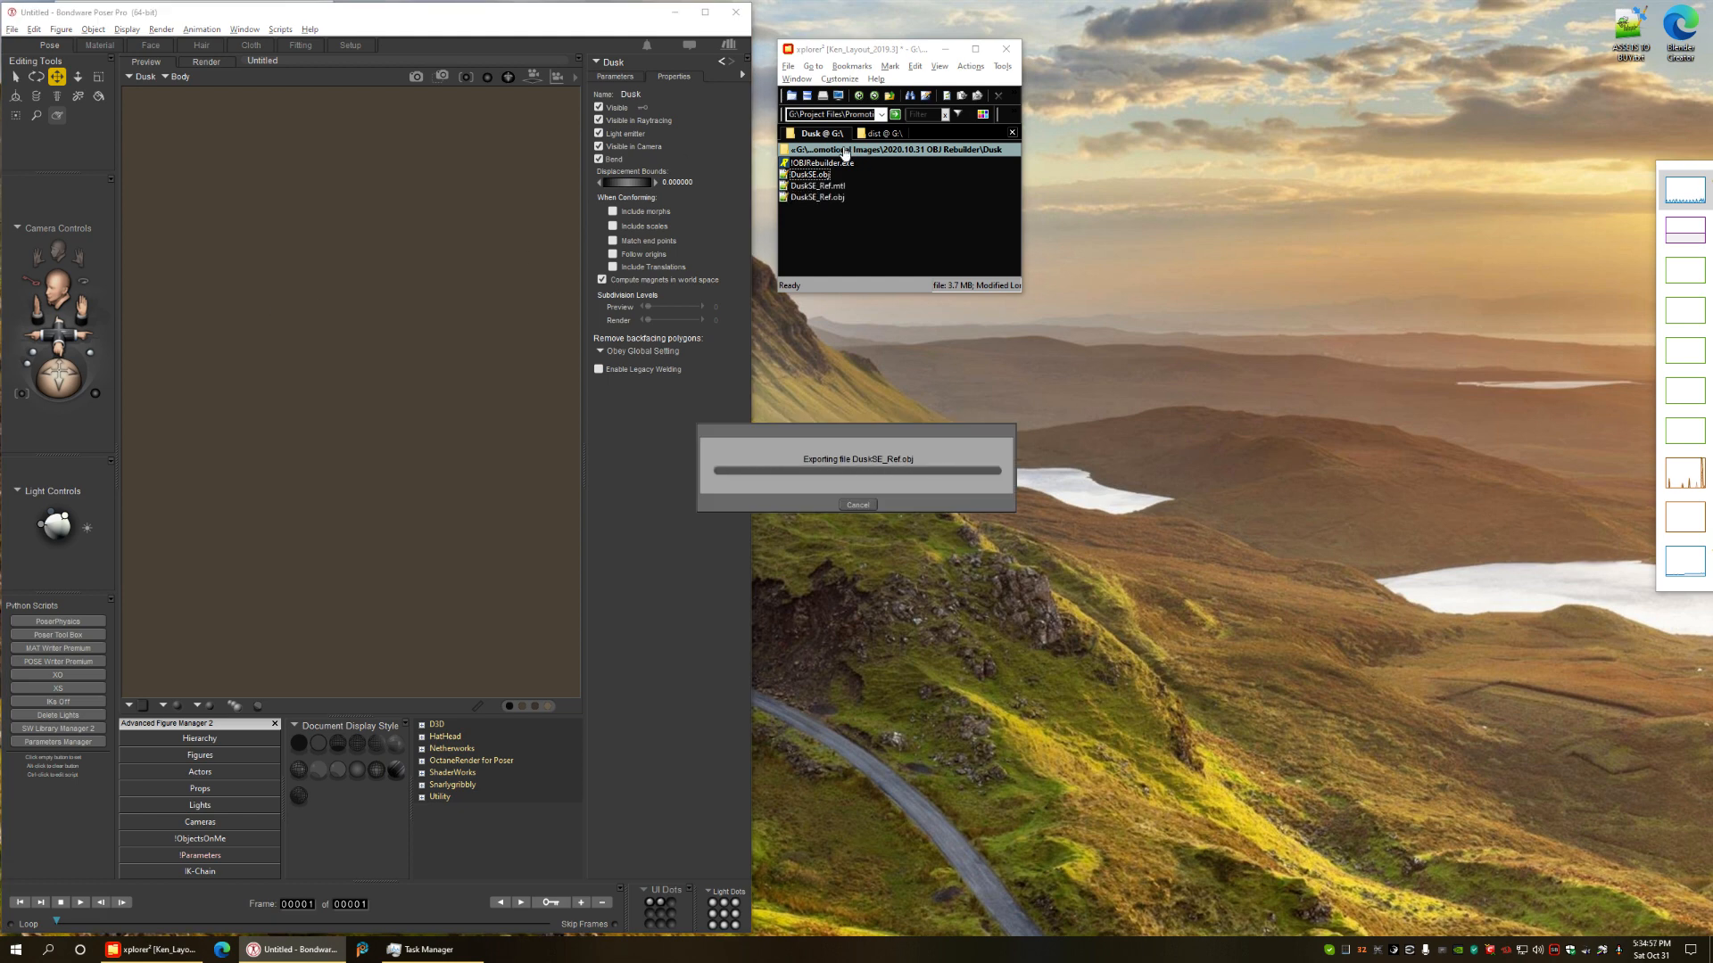
- Delete the DuskSE_Ref.mtl material file from the Dusk folder in the file manager
{"action": "left_click", "coordinate": [817, 186]}
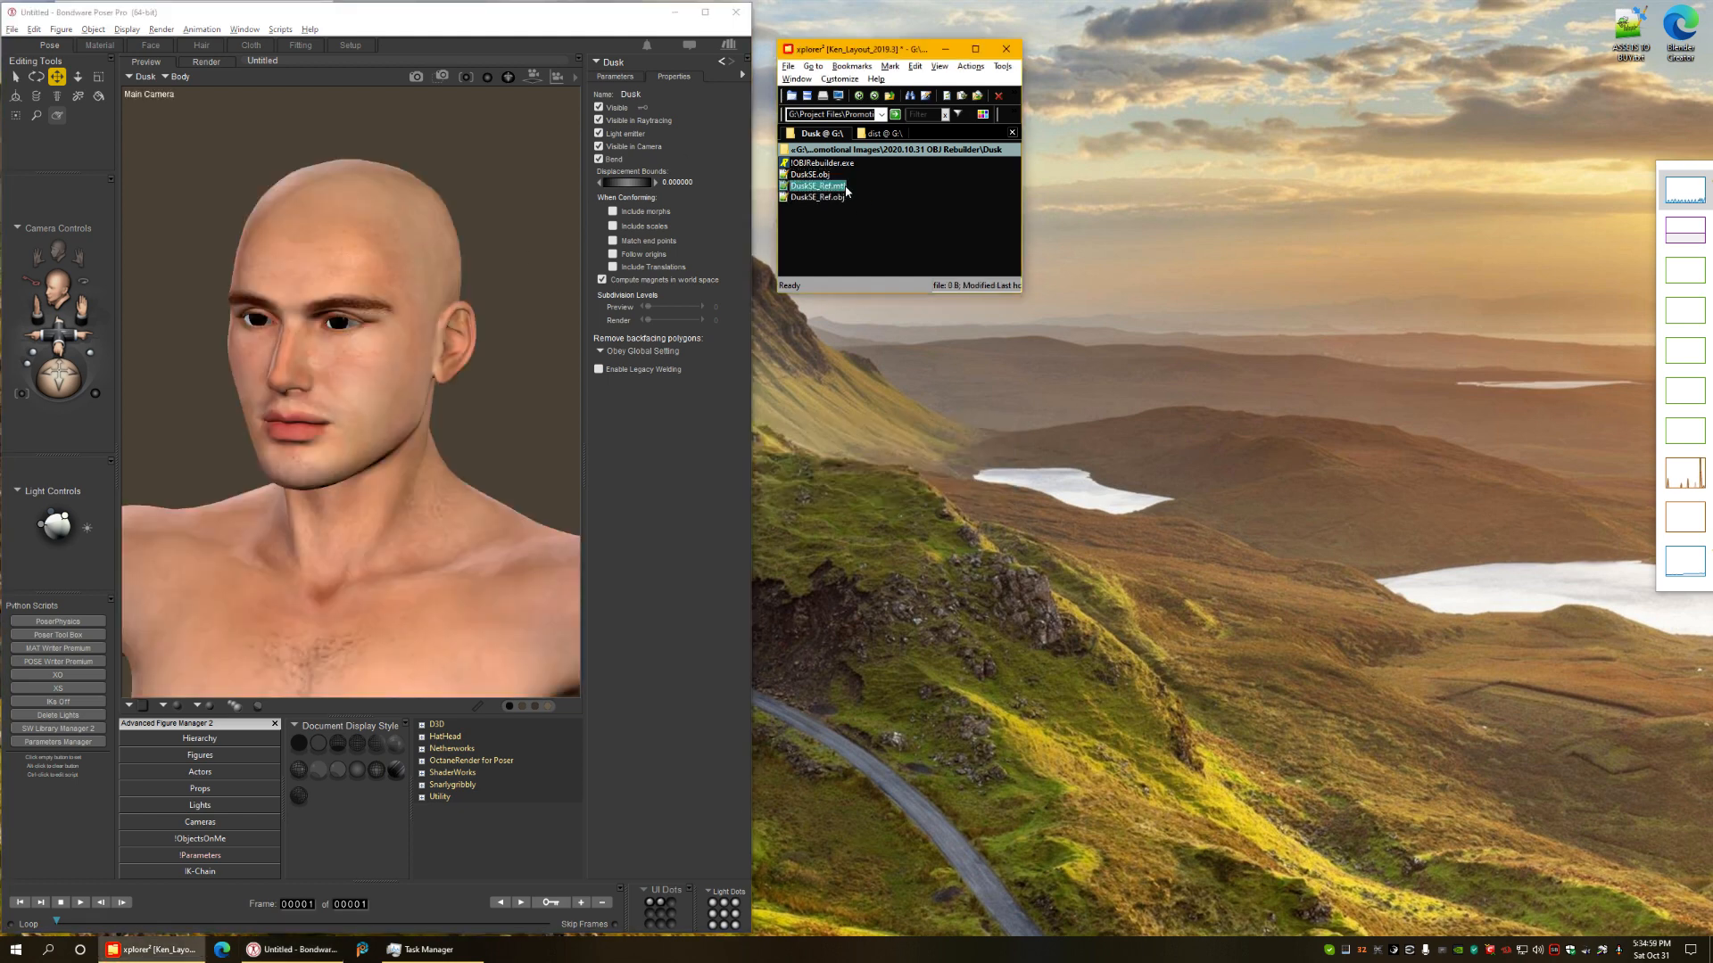
{"action": "key", "text": "Delete"}
{"action": "key", "text": "Return"}
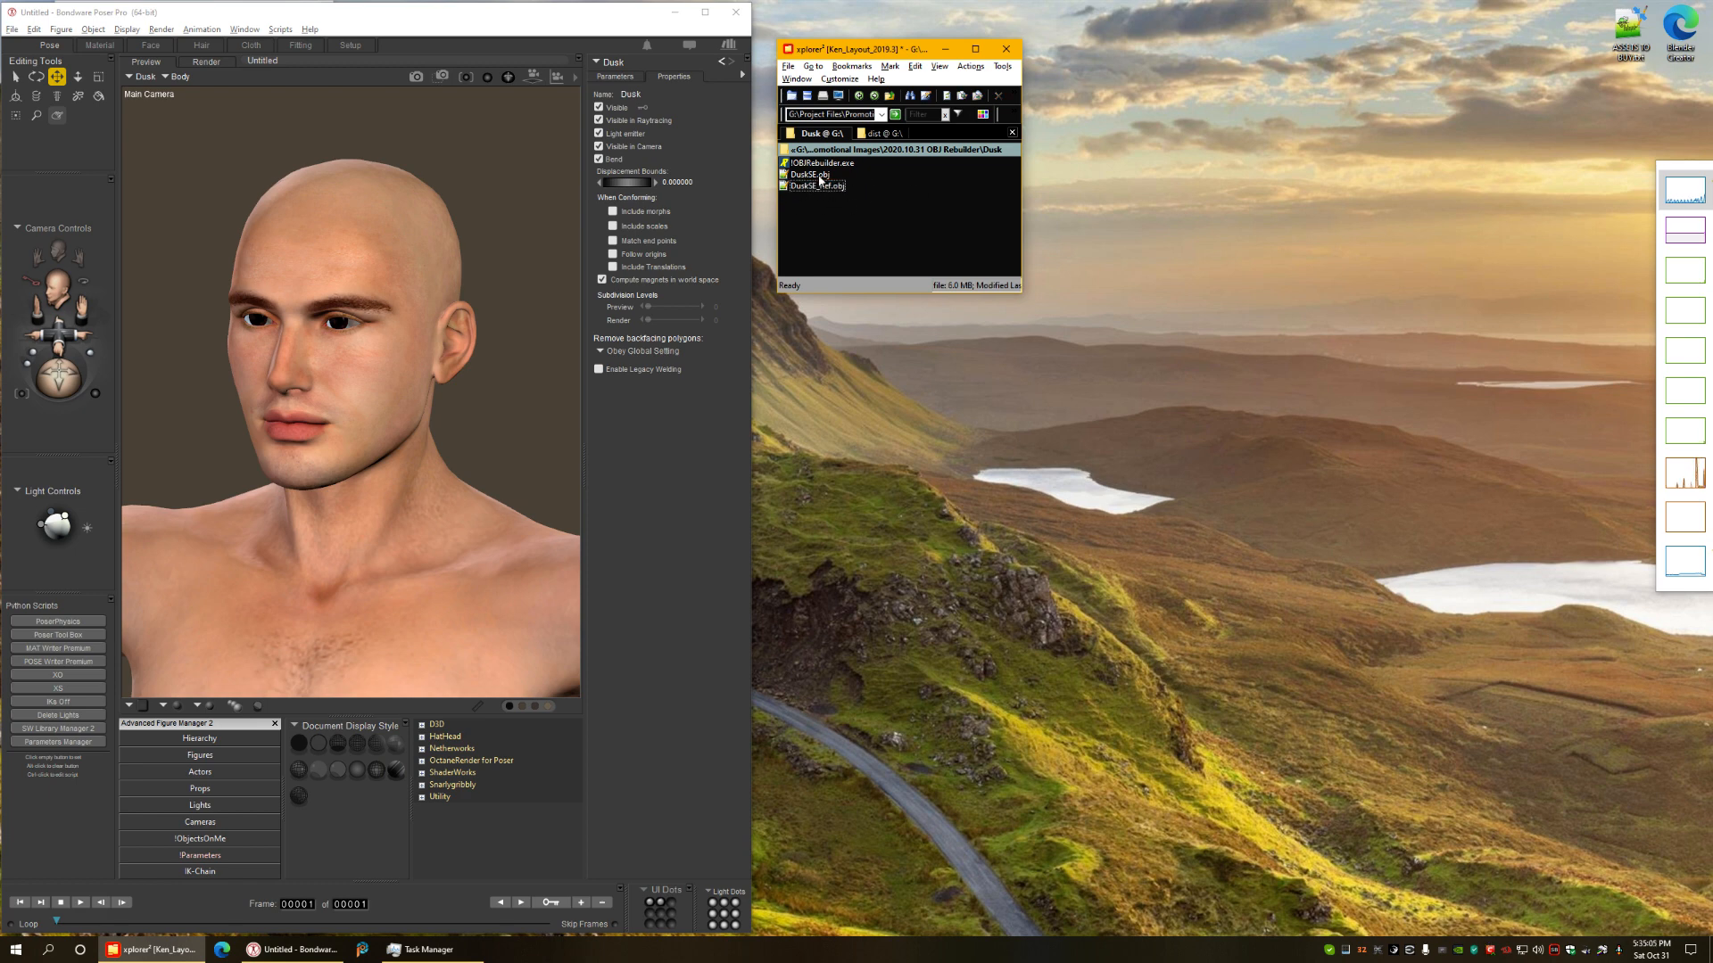
- Launch OBJRebuilder.exe from the Dusk folder and place its window beside the file manager
{"action": "left_click", "coordinate": [816, 187]}
{"action": "left_click", "coordinate": [814, 176]}
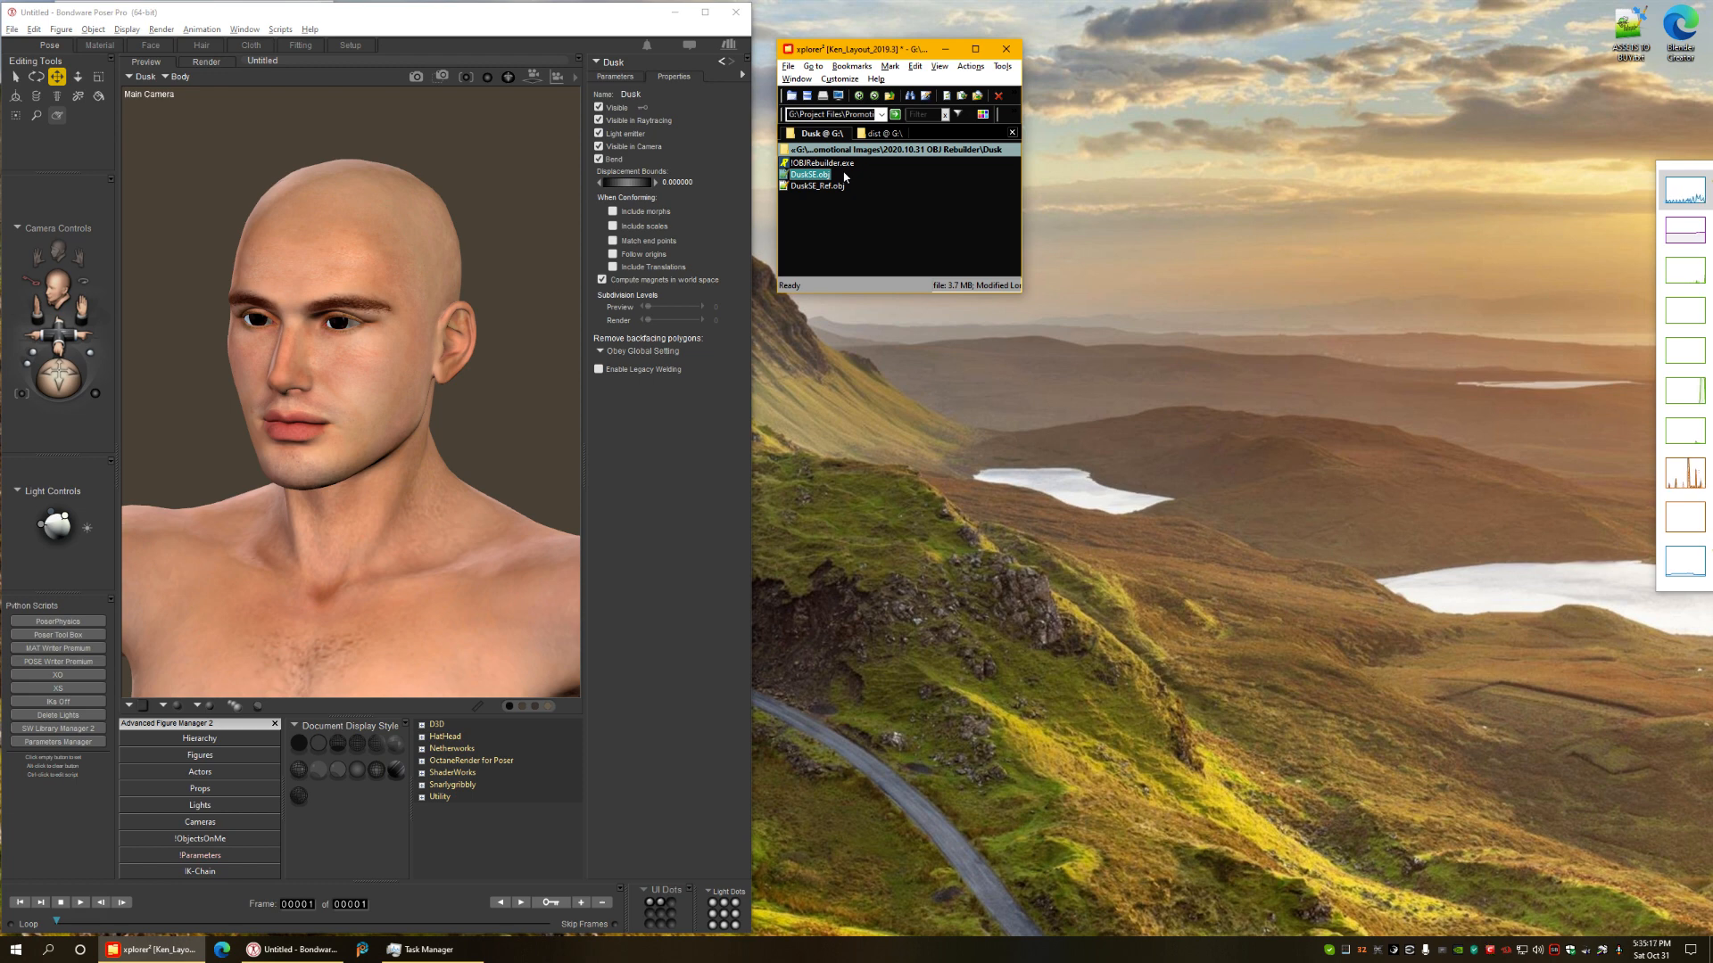
{"action": "left_click", "coordinate": [837, 162]}
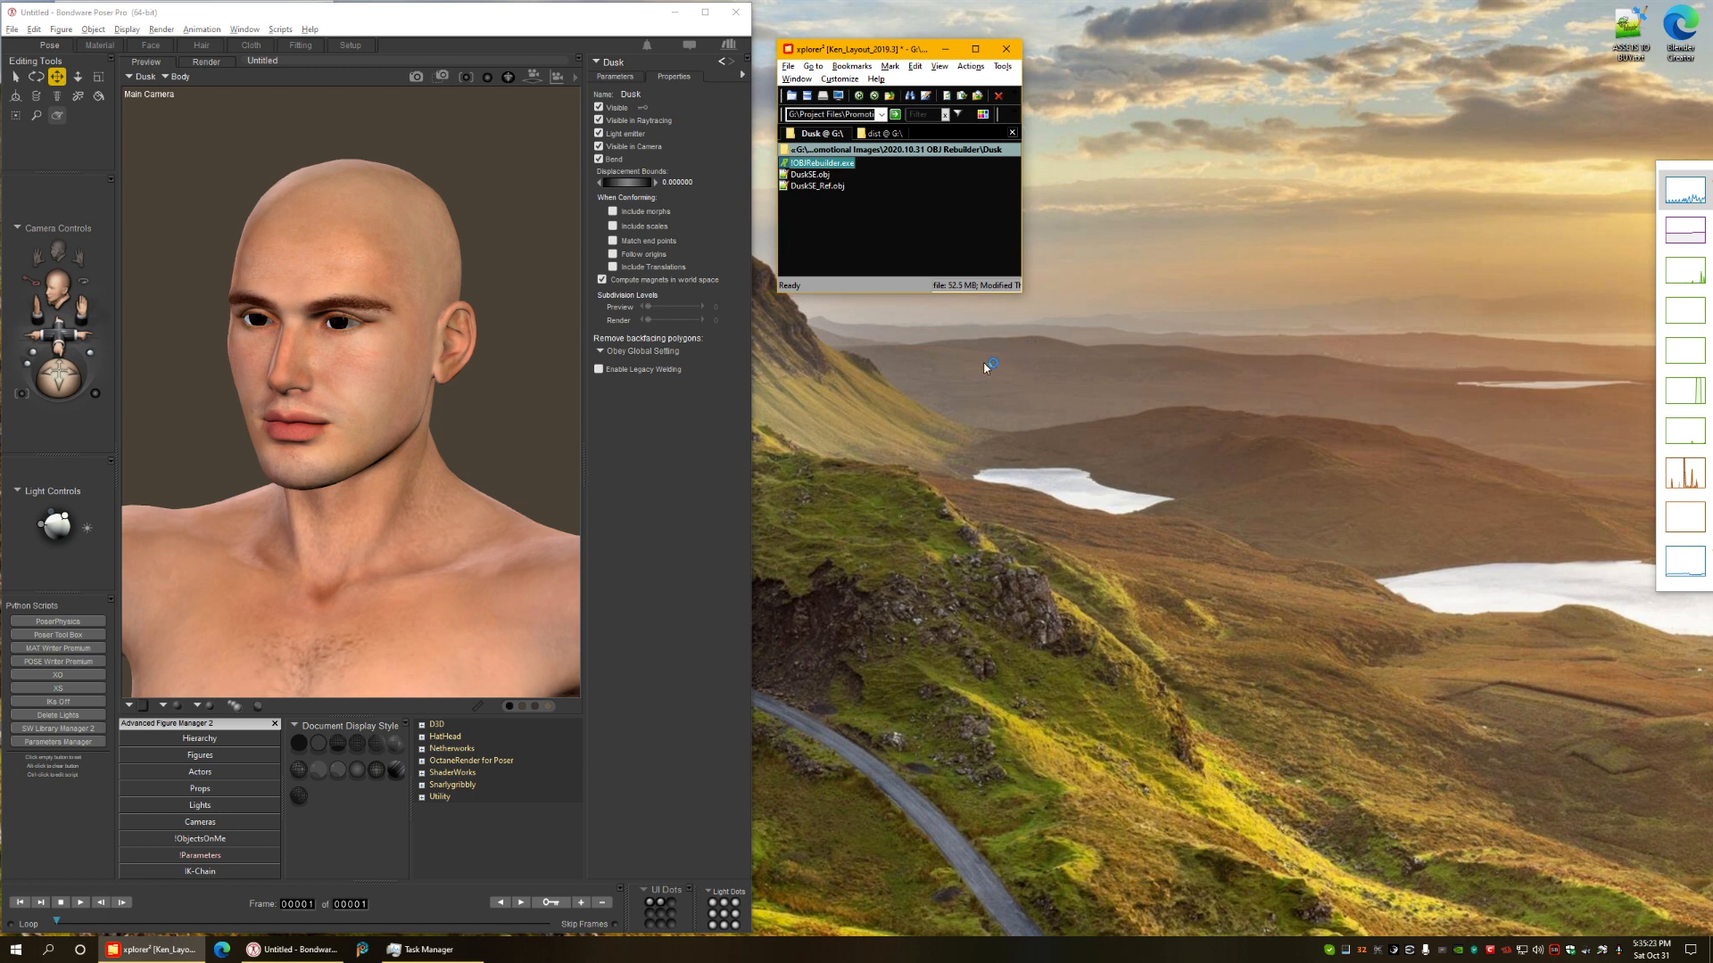
{"action": "left_click_drag", "start_coordinate": [786, 348], "coordinate": [1145, 47]}
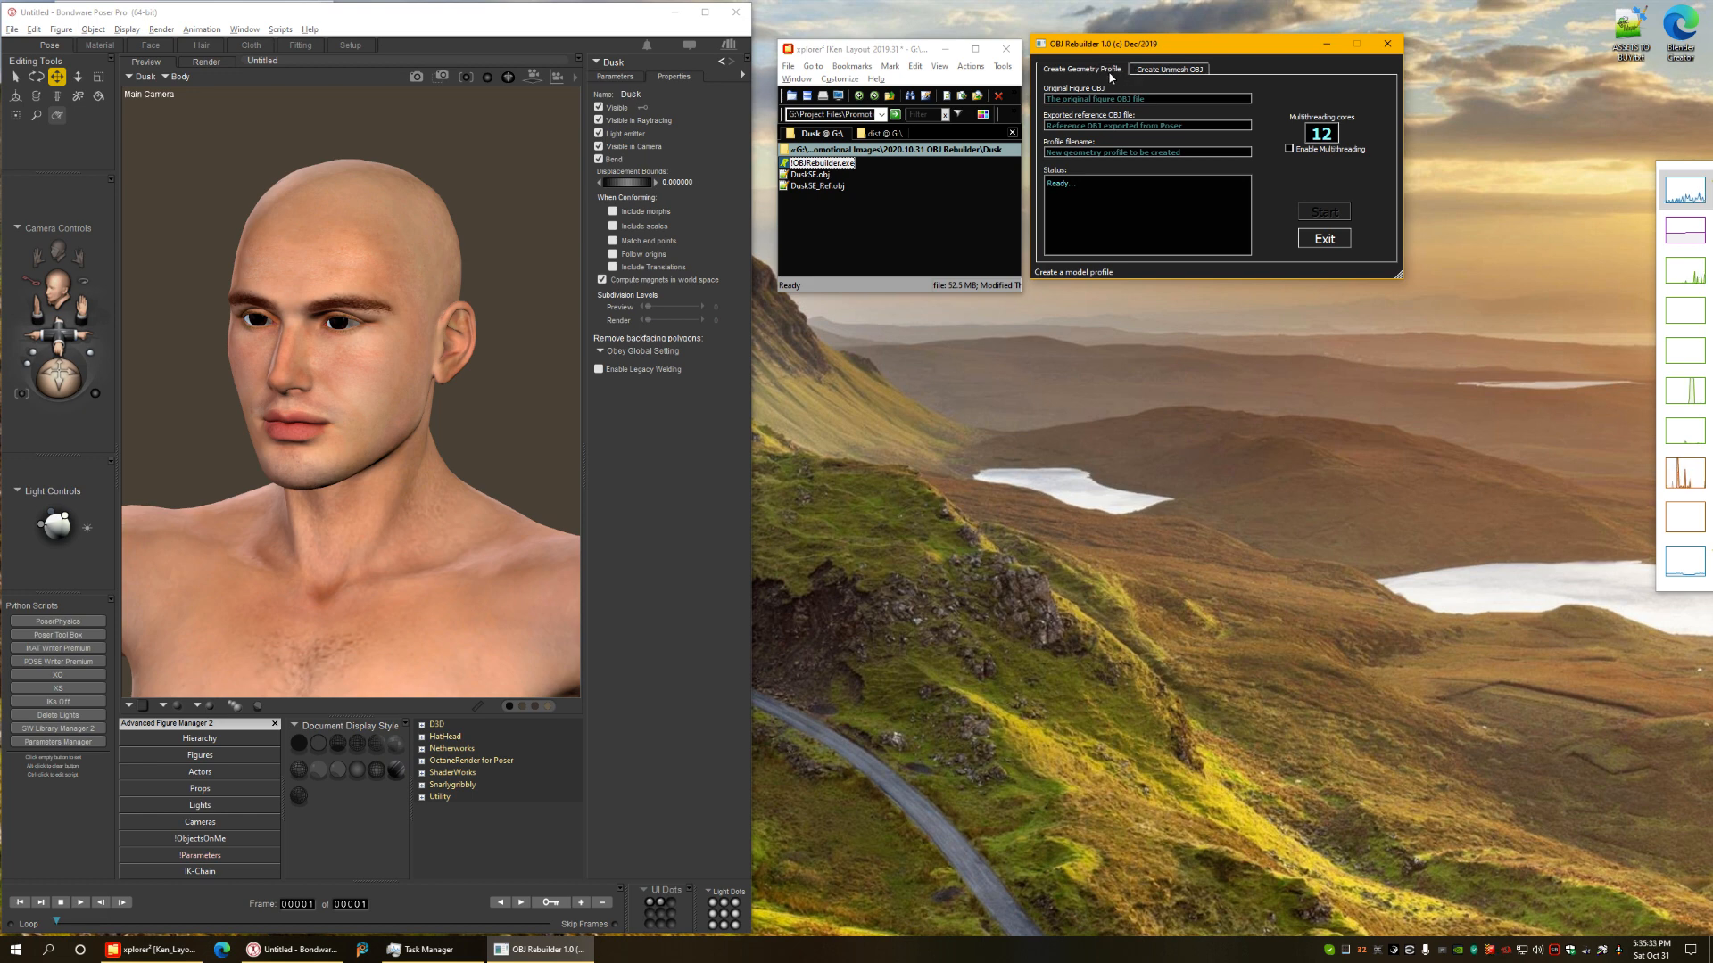
- Create the geometry profile DuskSEProfile.data from the original DuskSE.obj and the exported reference DuskSE_Ref.obj
{"action": "left_click", "coordinate": [1169, 70]}
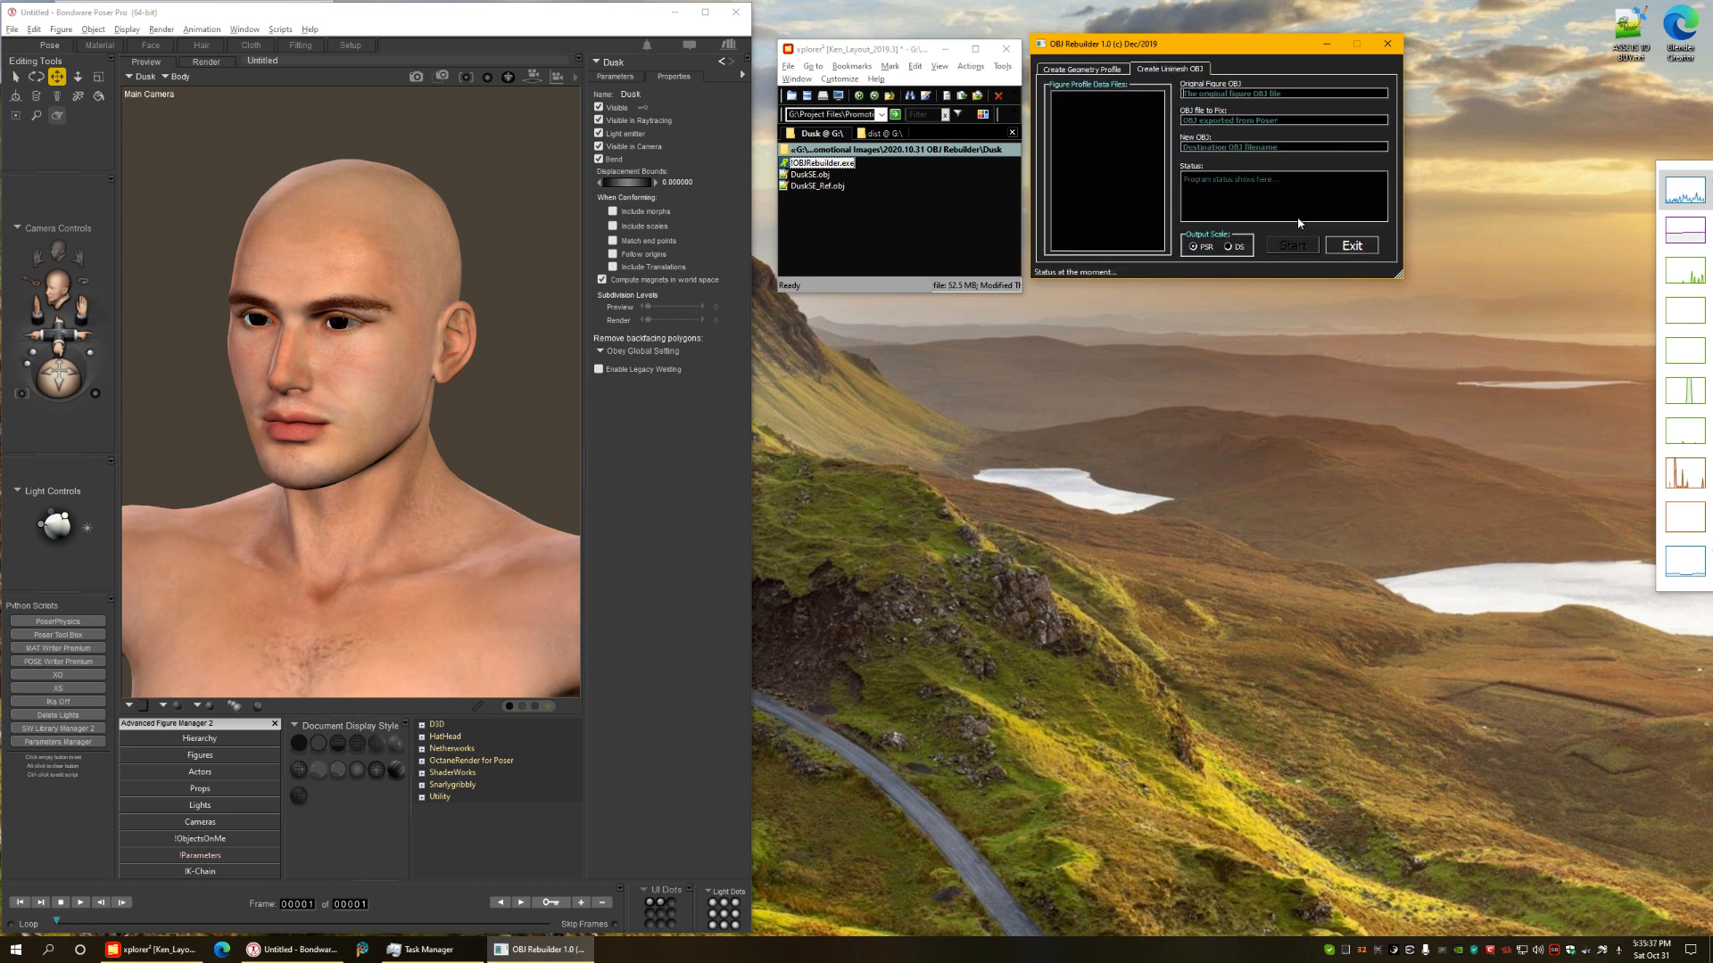
{"action": "left_click", "coordinate": [1081, 70]}
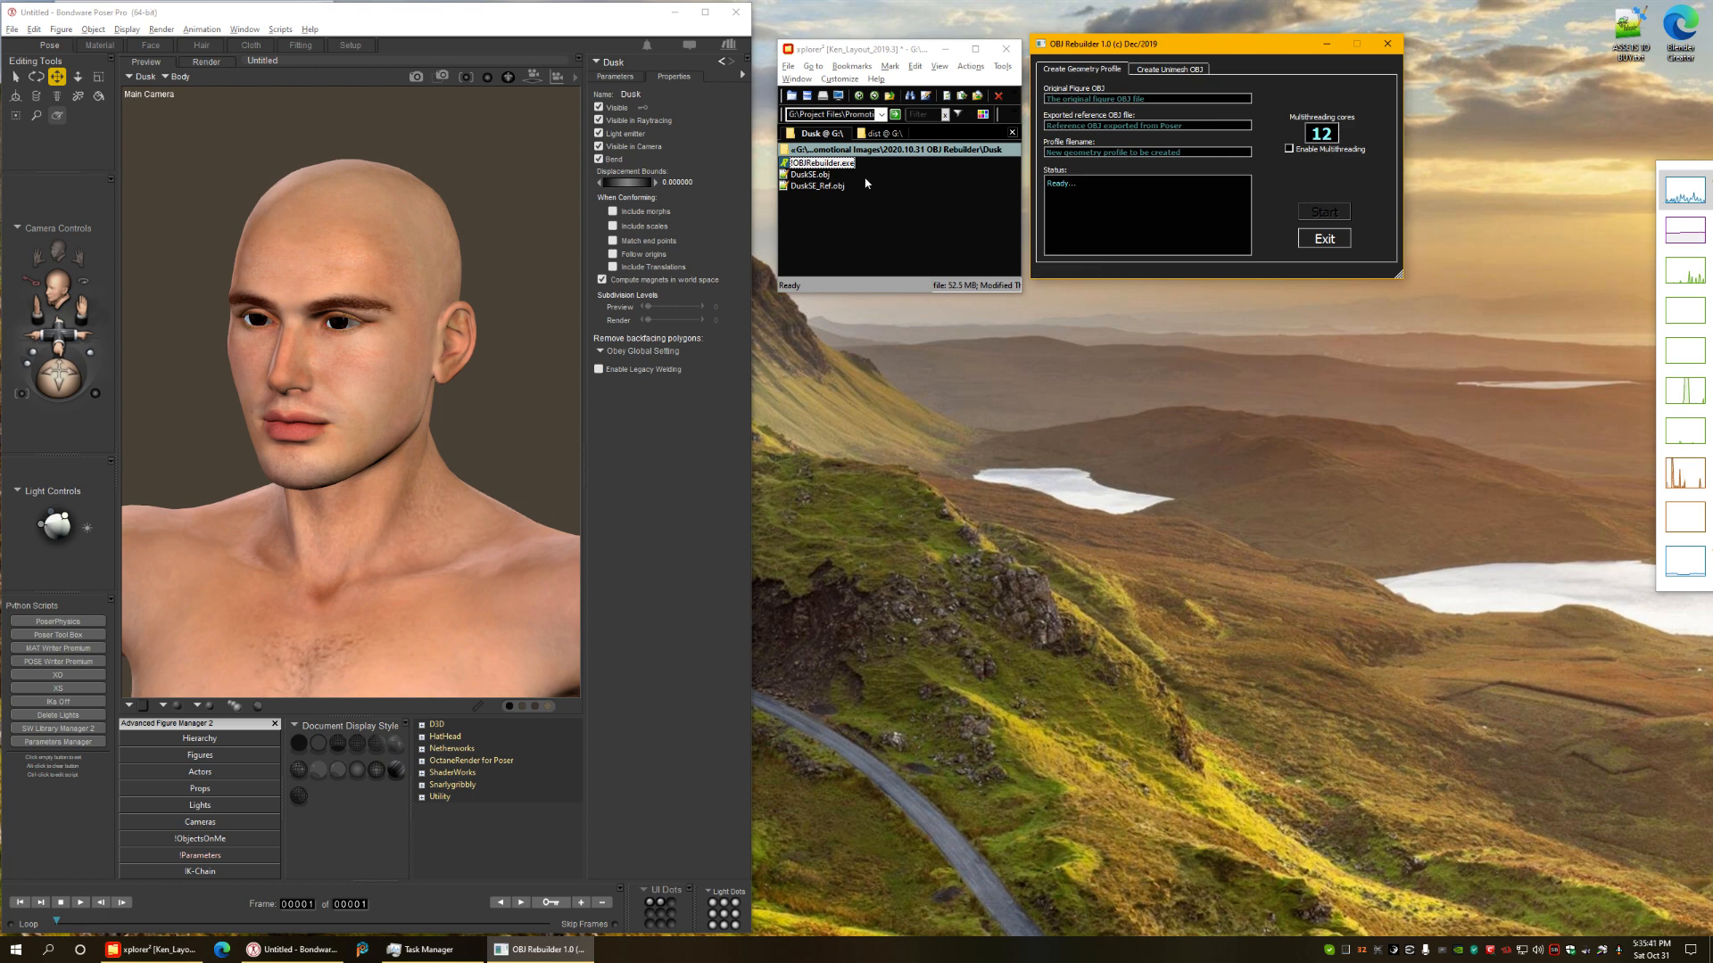
{"action": "left_click_drag", "start_coordinate": [808, 174], "coordinate": [1082, 102]}
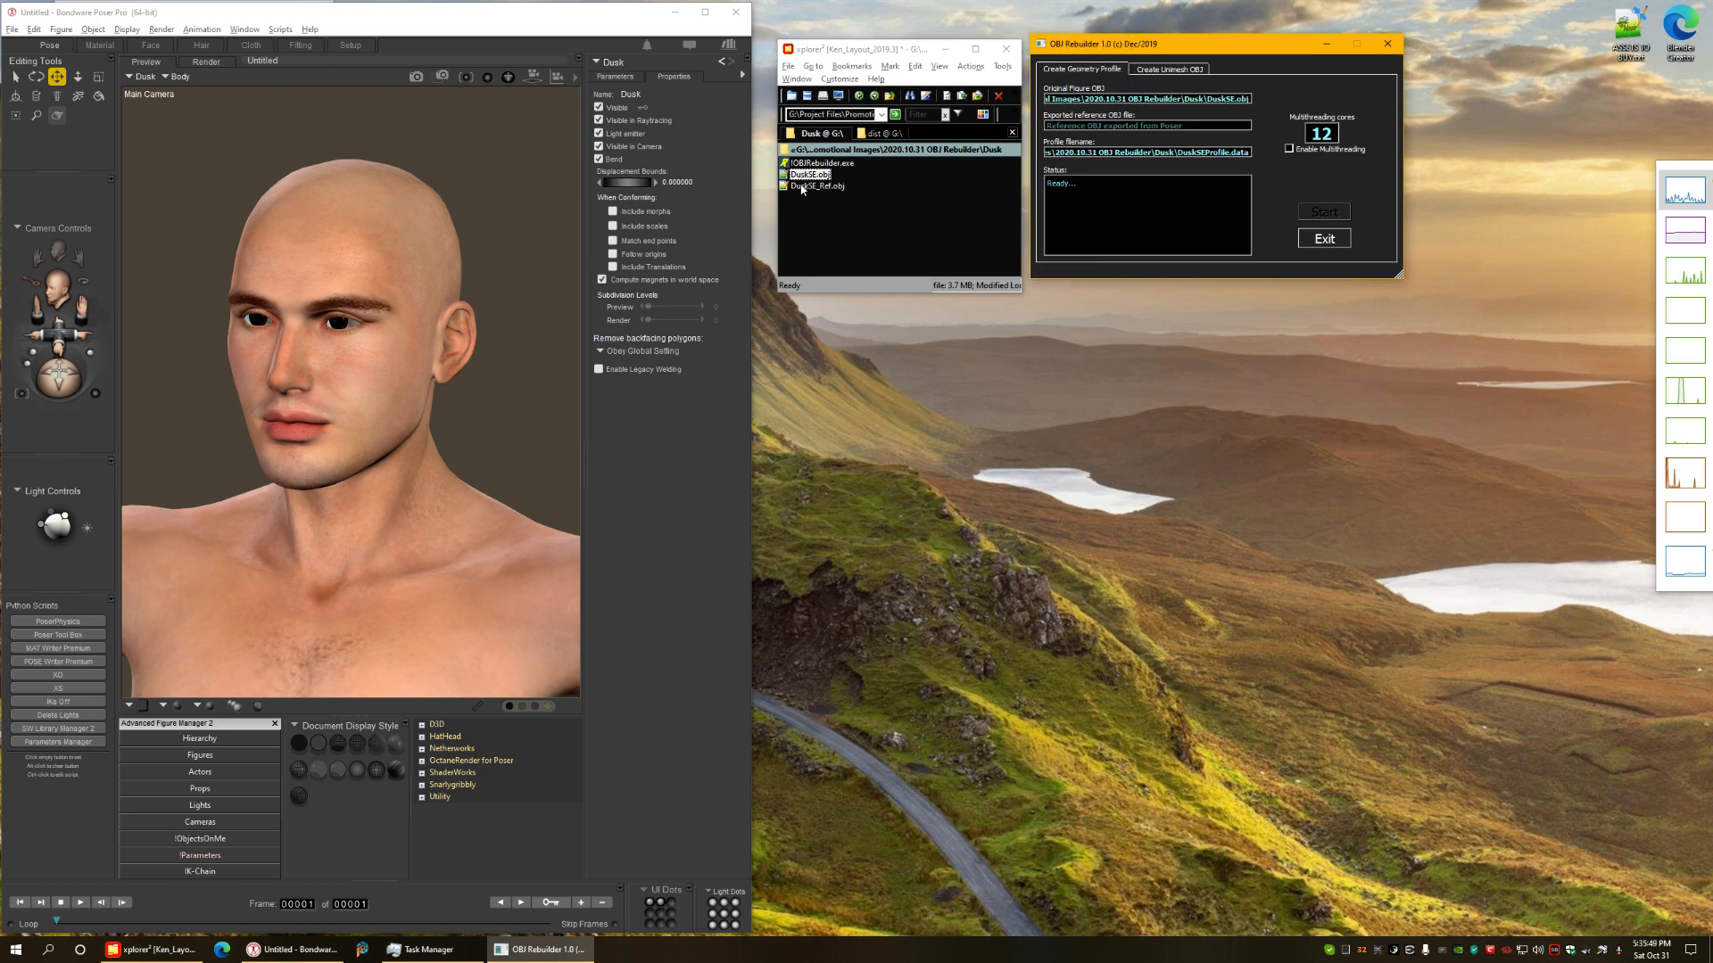
{"action": "left_click_drag", "start_coordinate": [806, 186], "coordinate": [1107, 131]}
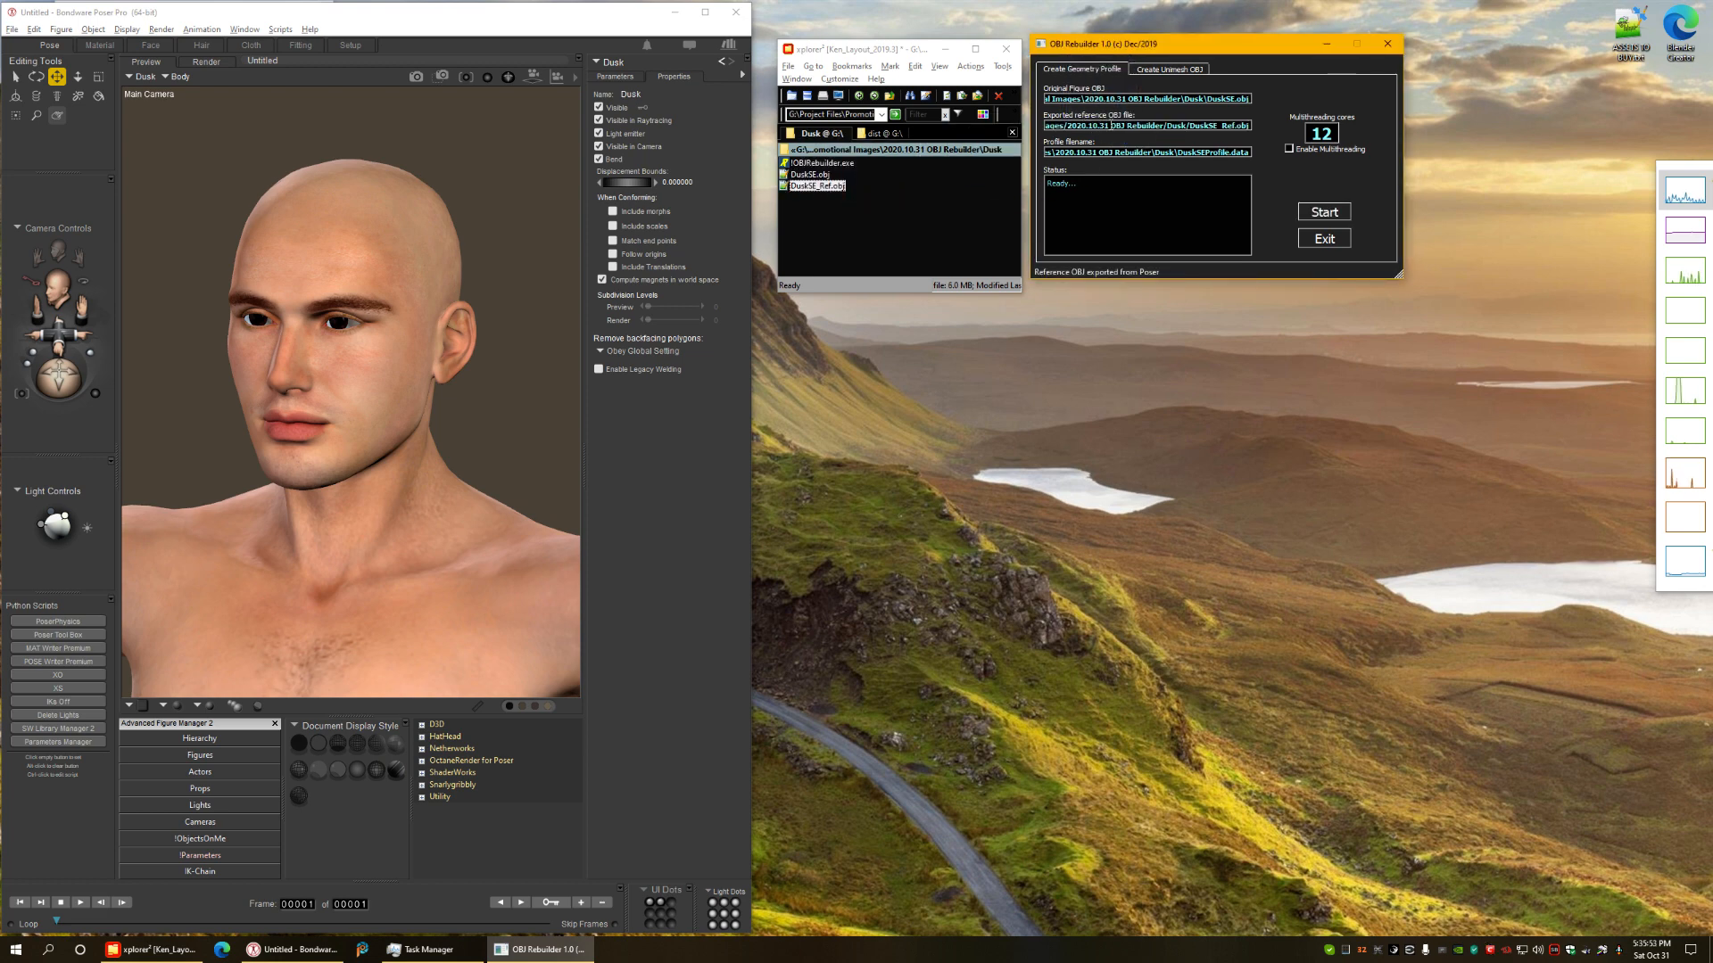
{"action": "left_click", "coordinate": [1324, 212]}
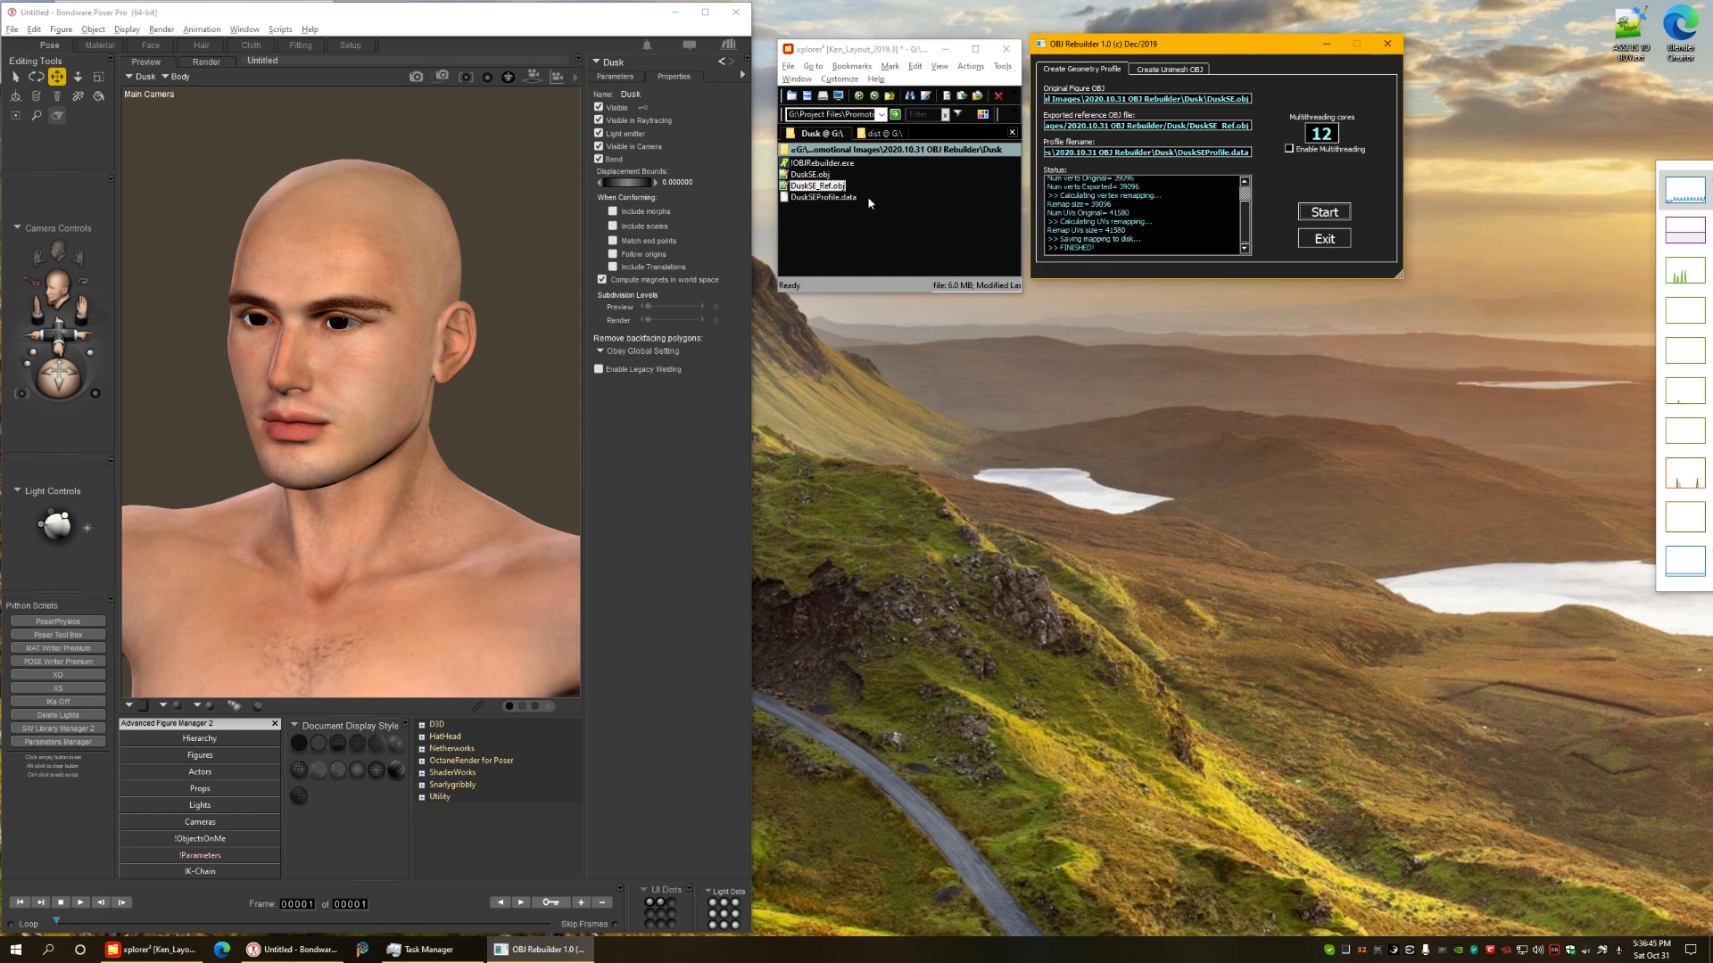
{"action": "left_click", "coordinate": [788, 215]}
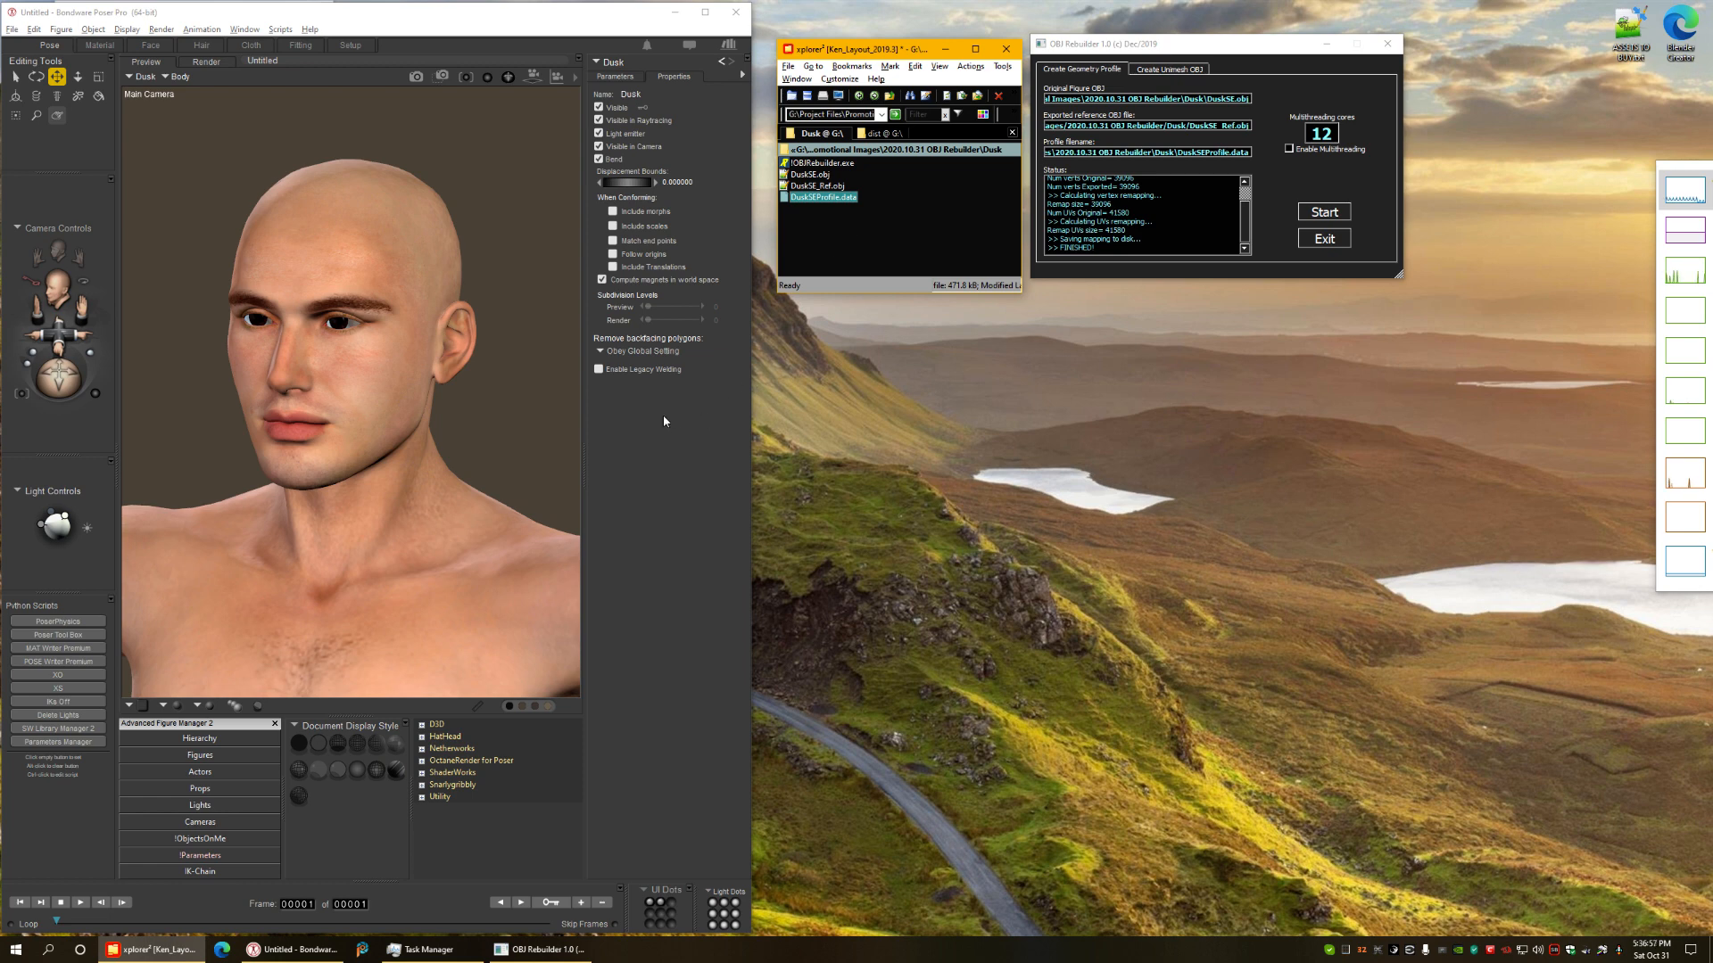
- In Poser, create a new custom morph with the Morphing Tool and pull a horn out of one side of Dusk's forehead
{"action": "left_click", "coordinate": [57, 117]}
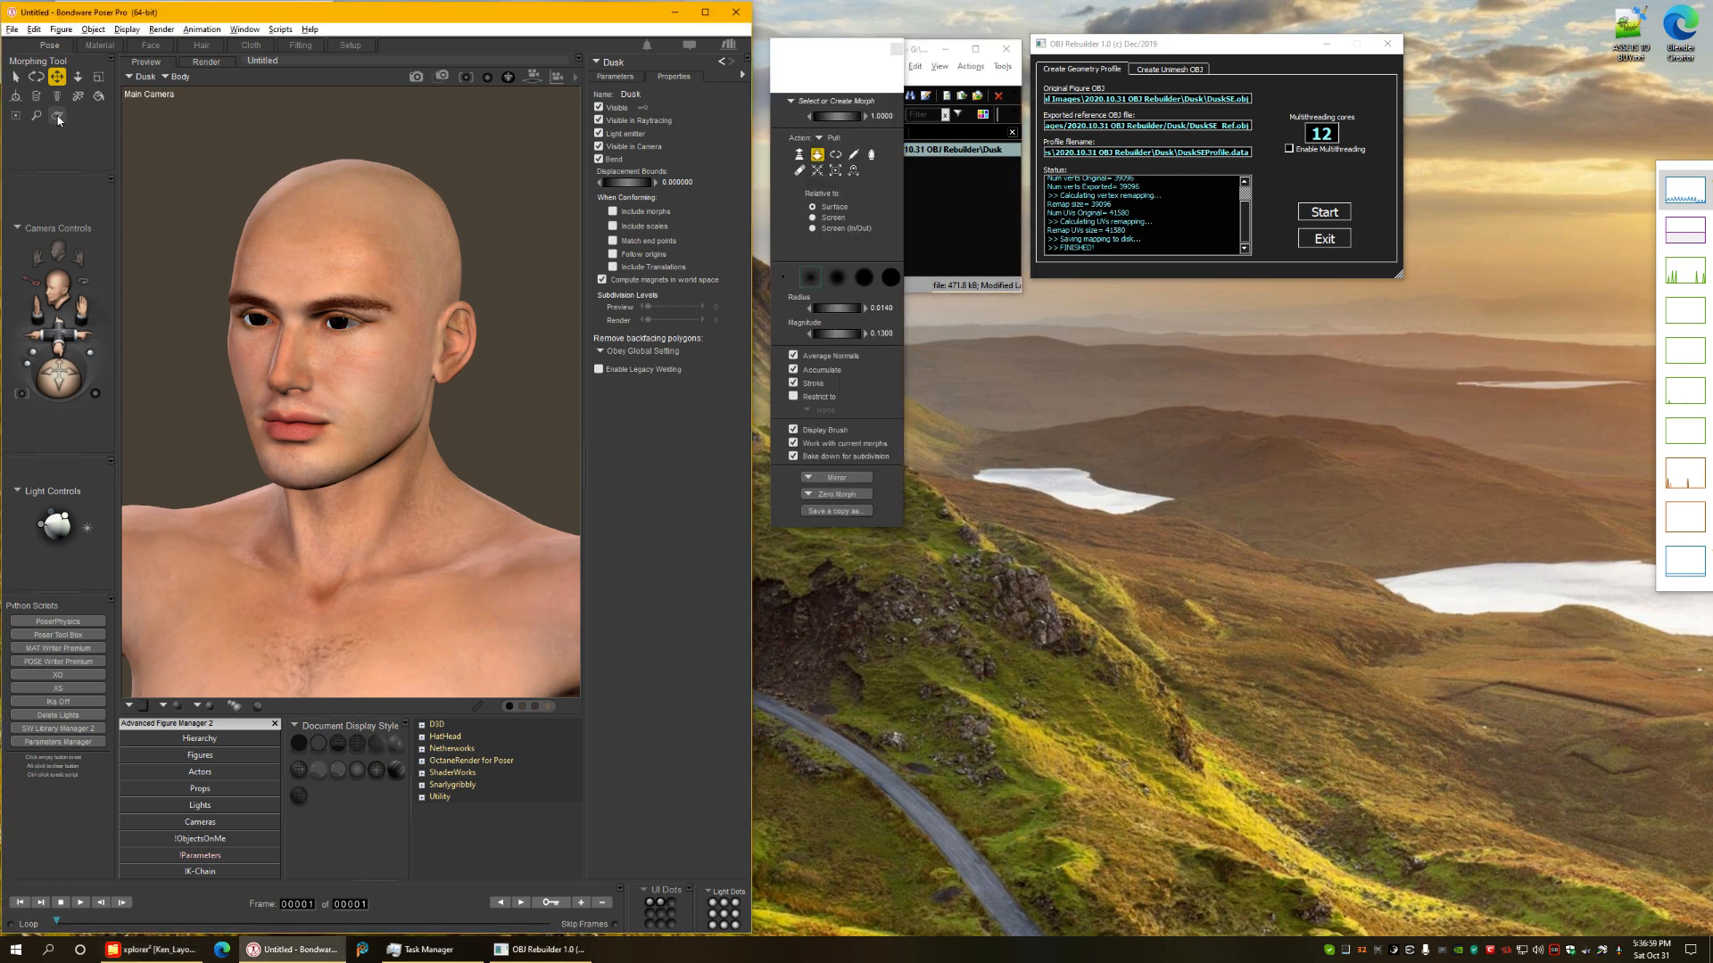
{"action": "left_click", "coordinate": [837, 103]}
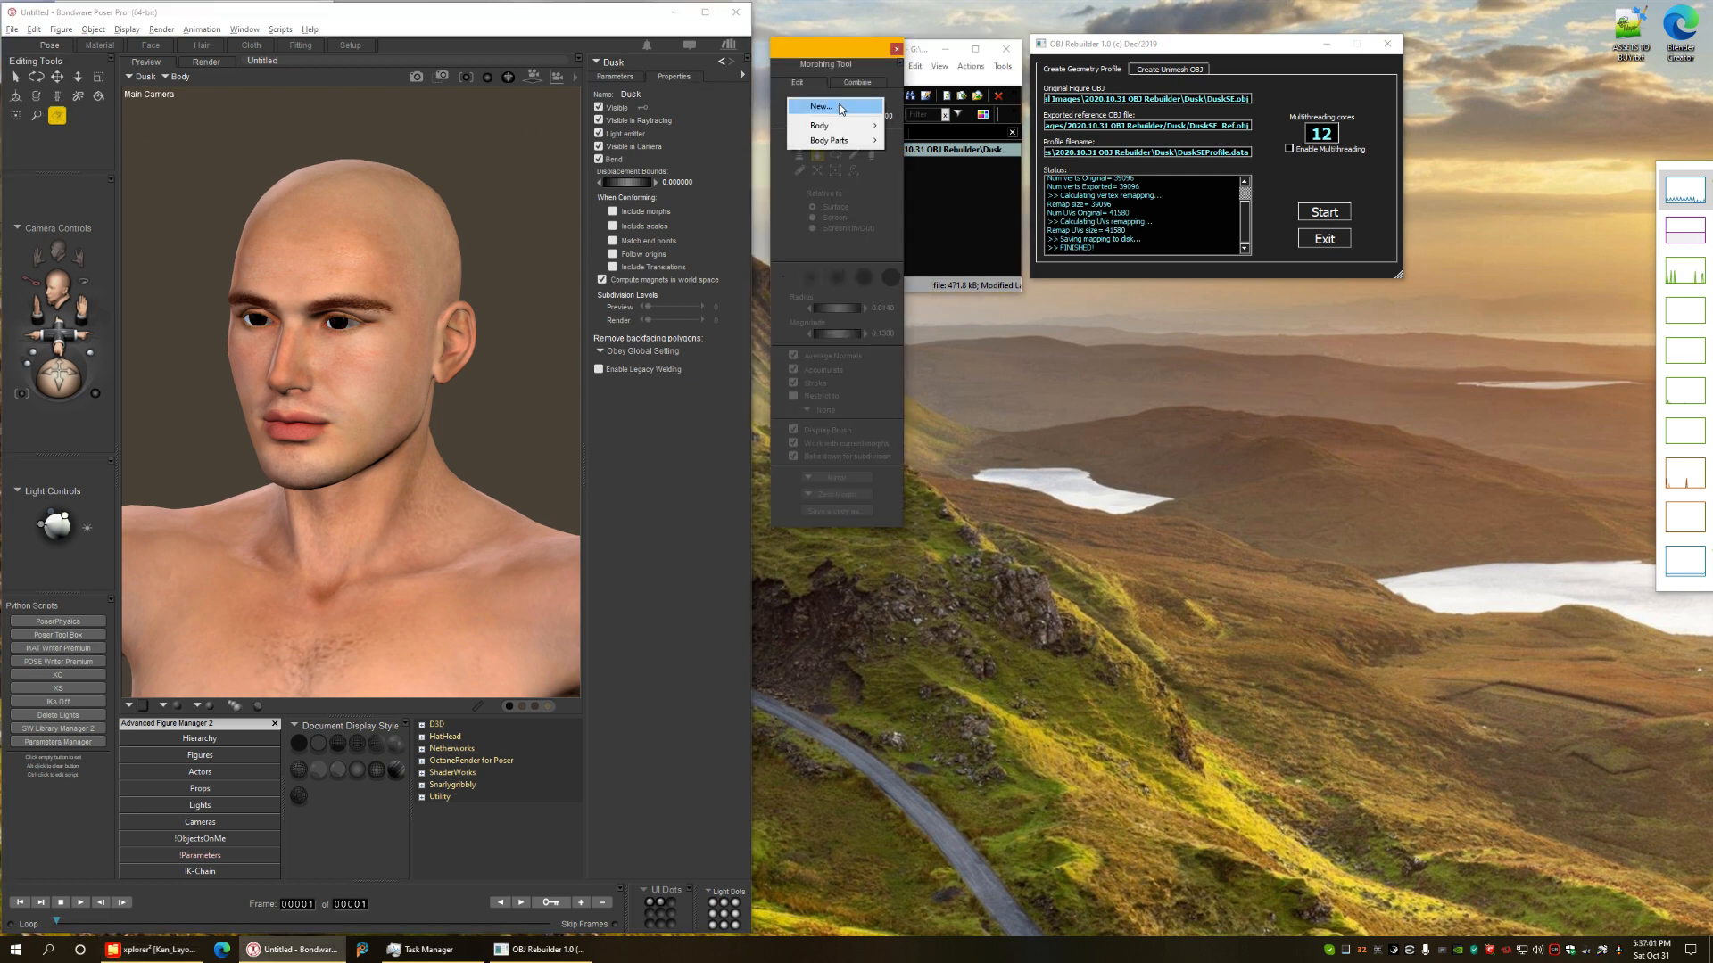
{"action": "left_click", "coordinate": [839, 109]}
{"action": "left_click", "coordinate": [906, 365]}
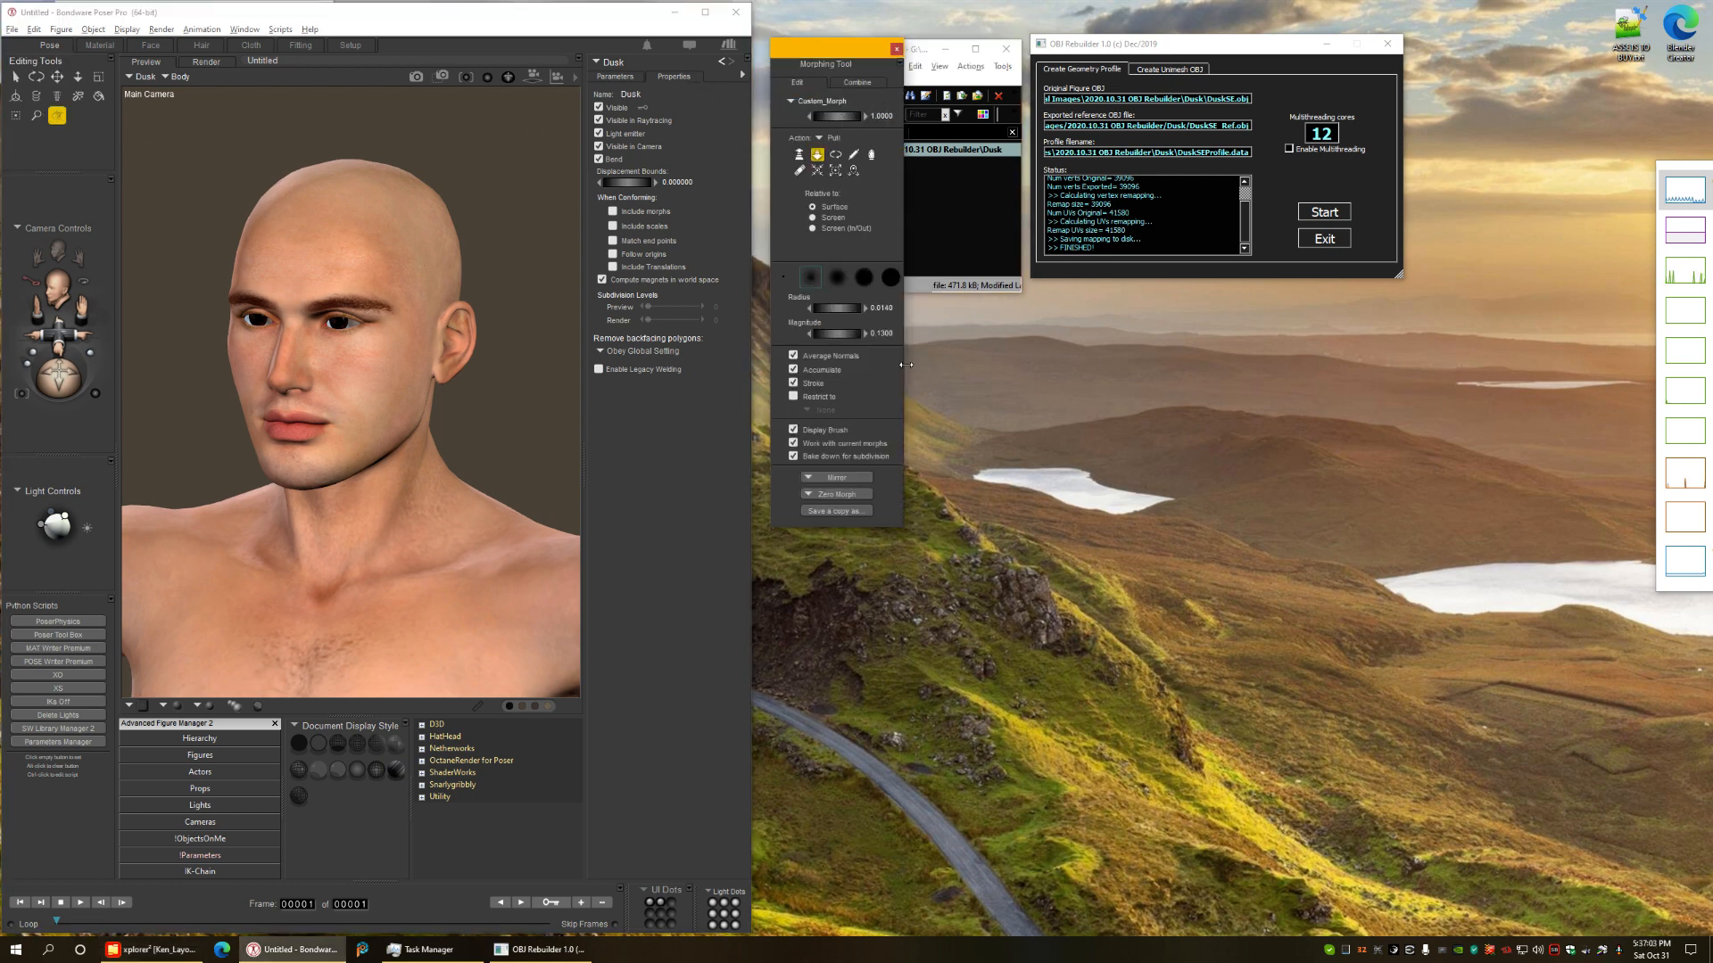
{"action": "mouse_move", "coordinate": [355, 252]}
{"action": "left_mouse_down"}
{"action": "mouse_move", "coordinate": [357, 228]}
{"action": "mouse_move", "coordinate": [390, 244]}
{"action": "left_mouse_up"}
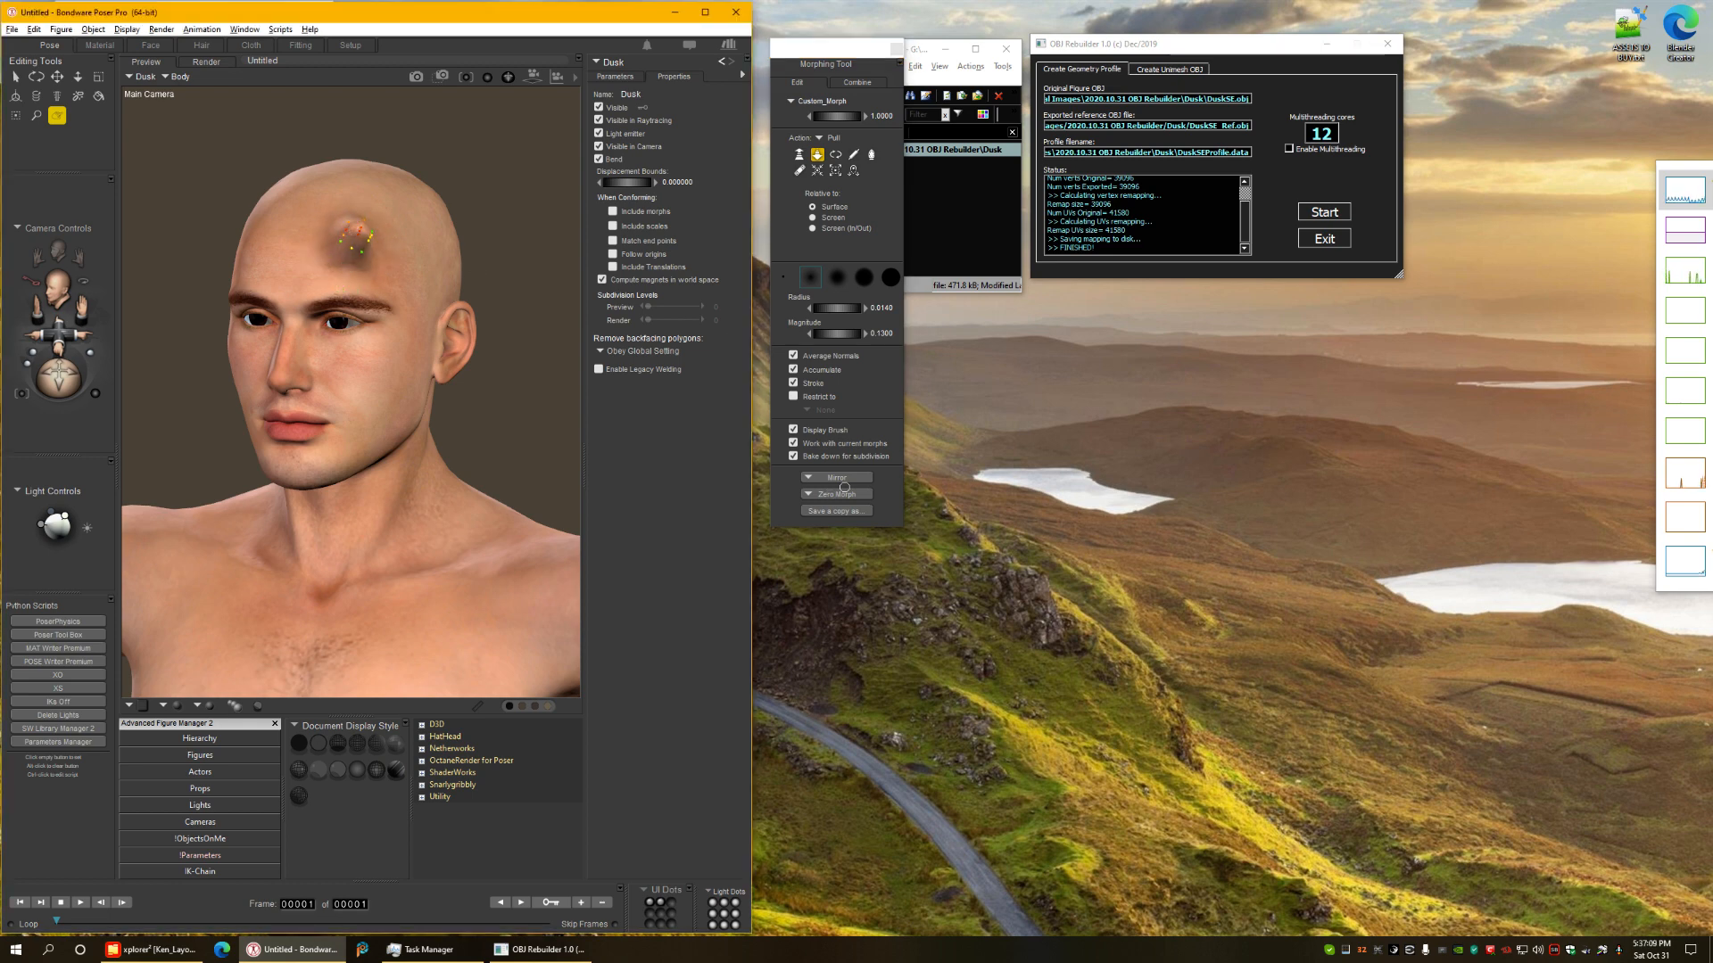
- Mirror the horn morph to the other side of the forehead and close the Morphing Tool
{"action": "left_click", "coordinate": [843, 478]}
{"action": "left_click", "coordinate": [847, 484]}
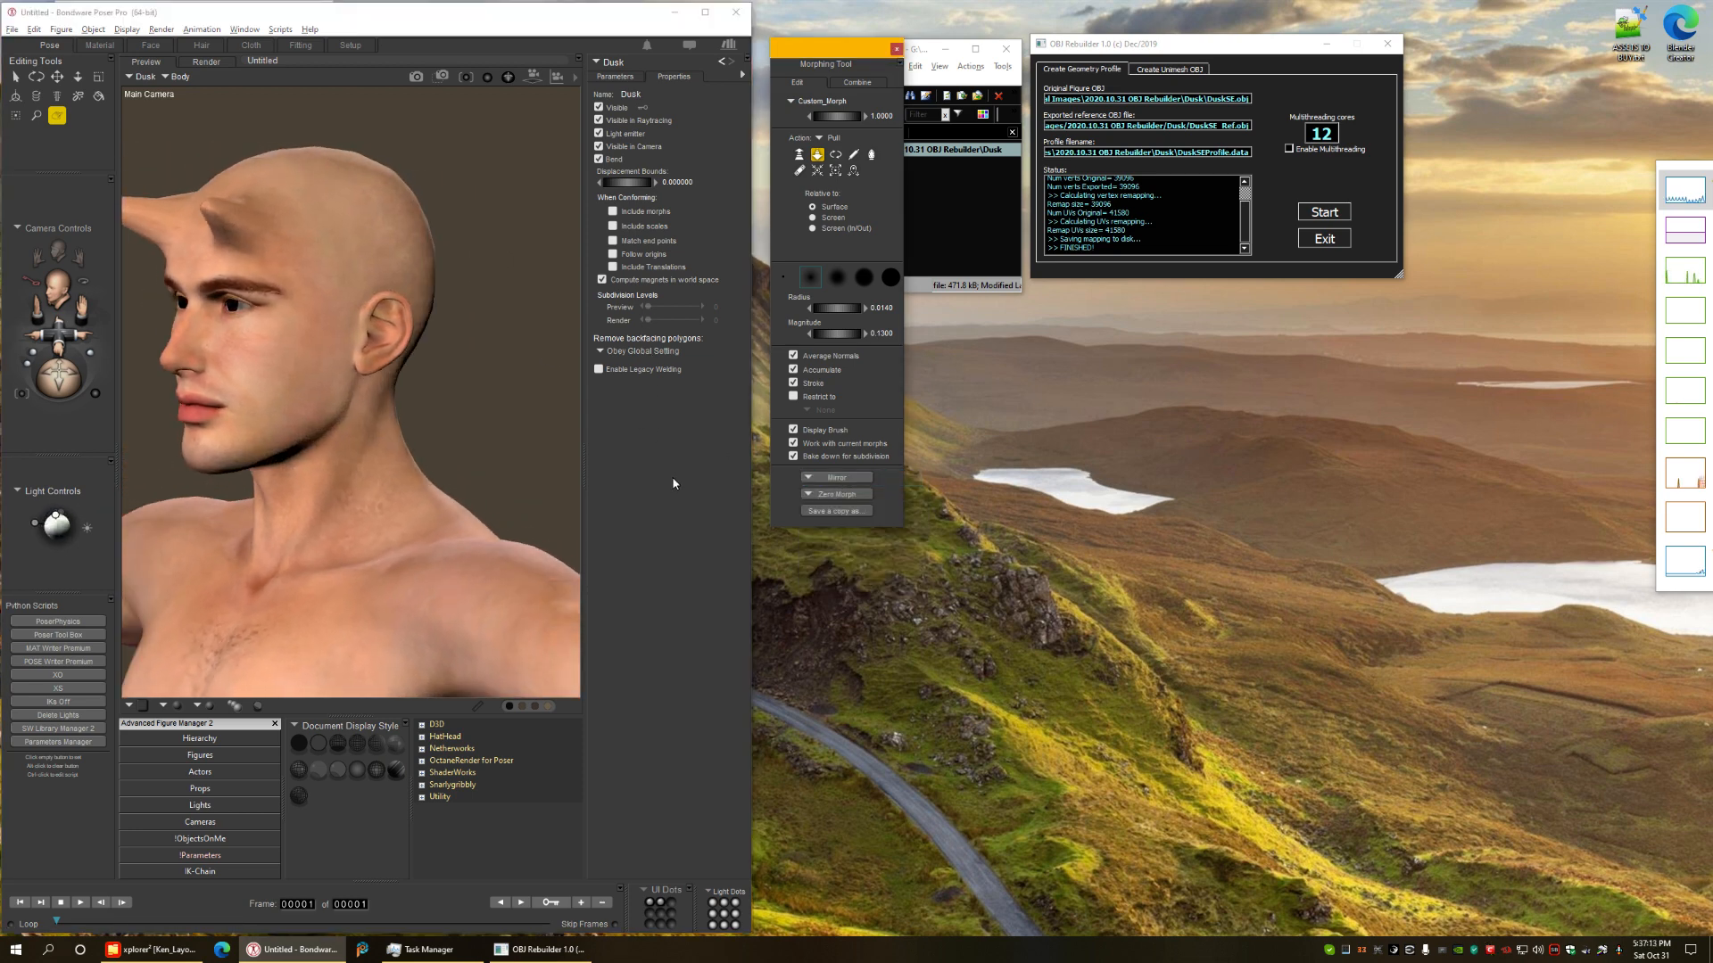
{"action": "left_click", "coordinate": [895, 49]}
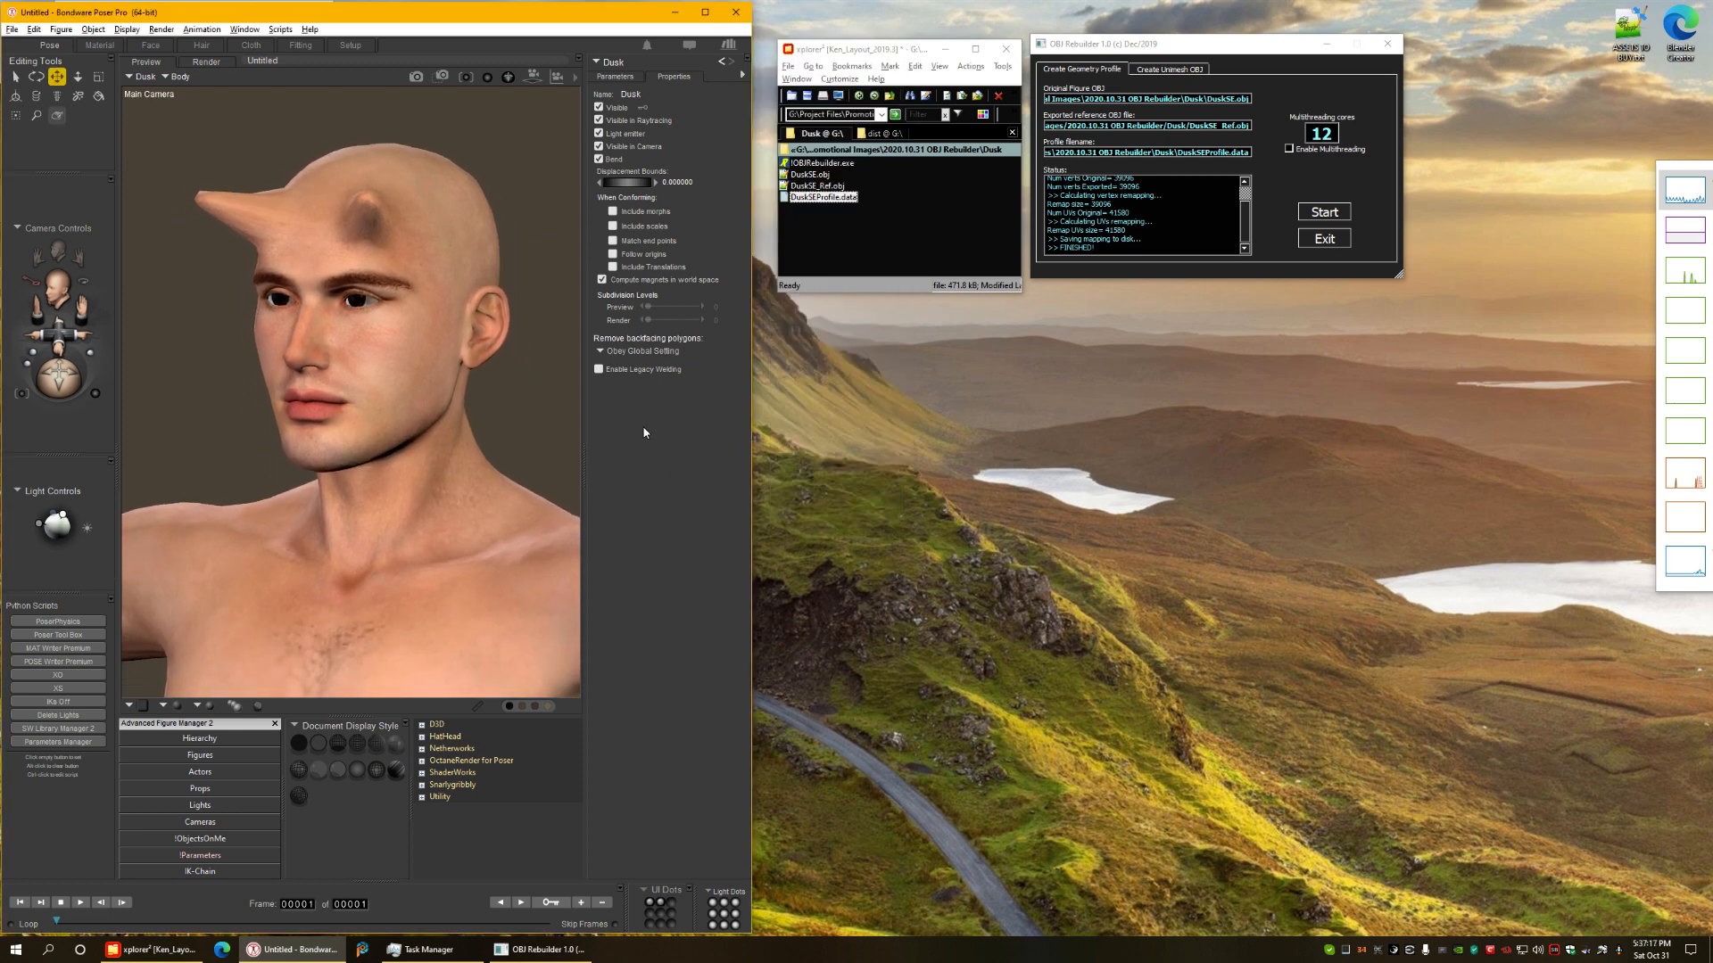
- Export the horned figure as Wavefront OBJ Horns.obj, as a welded morph target with body part names in polygon groups disabled
{"action": "key", "text": "alt+f"}
{"action": "key", "text": "e"}
{"action": "key", "text": "w"}
{"action": "key", "text": "Return"}
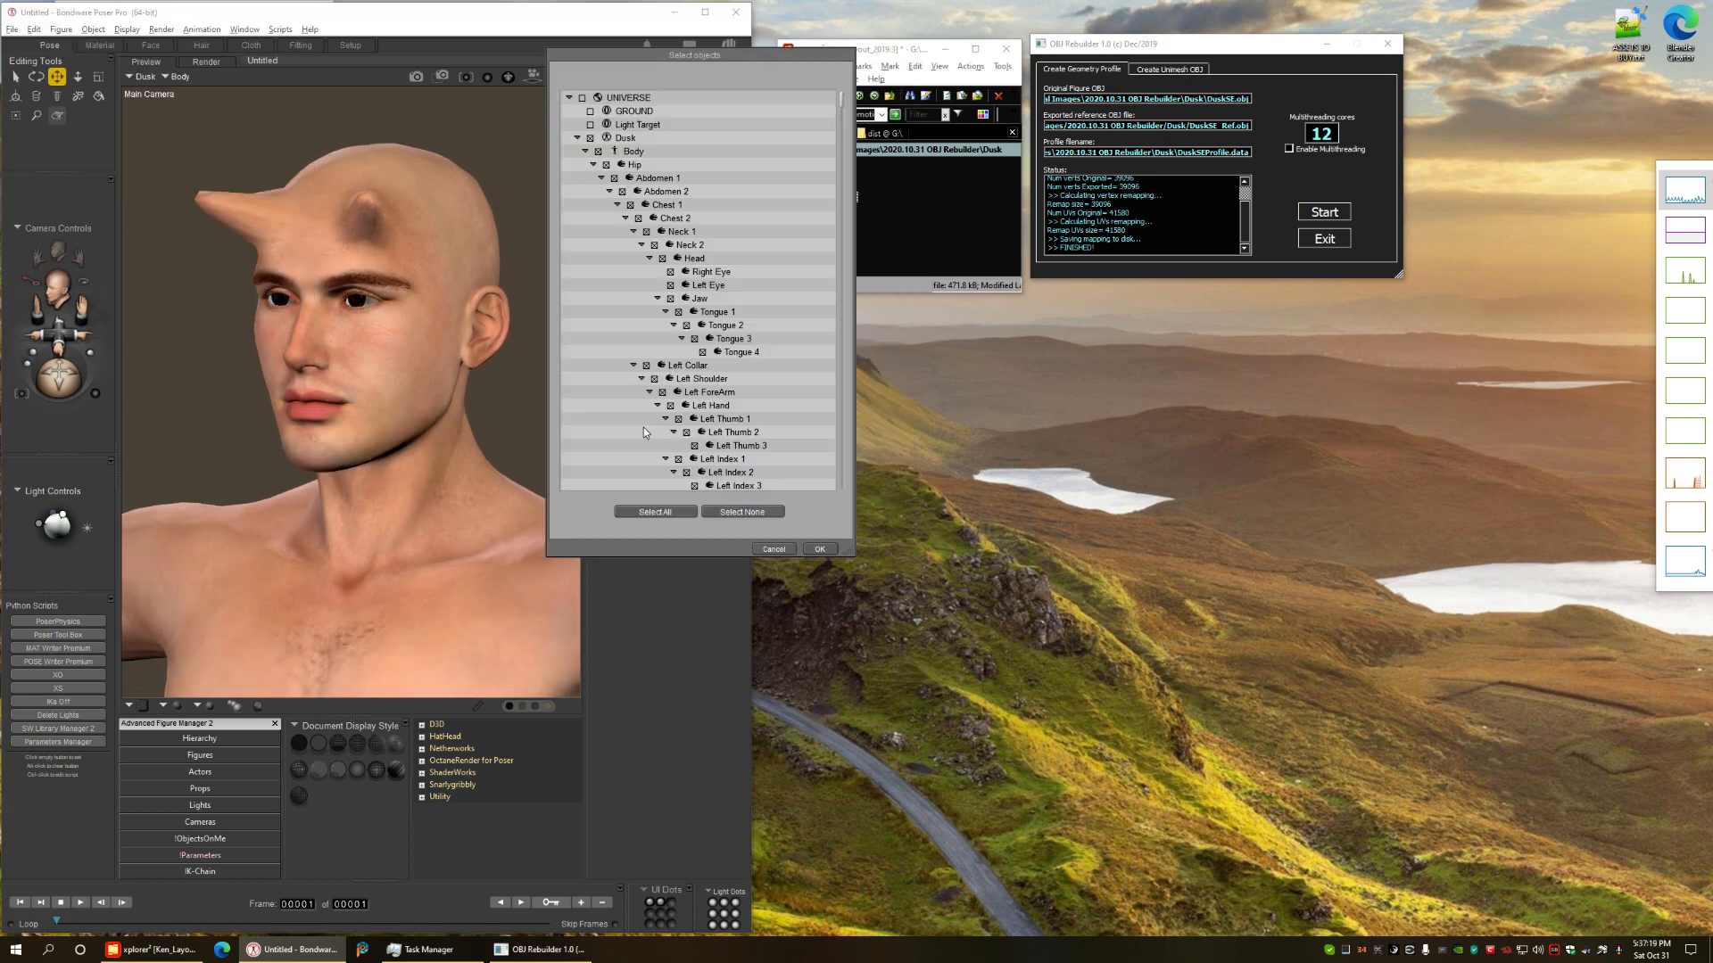
{"action": "key", "text": "Return"}
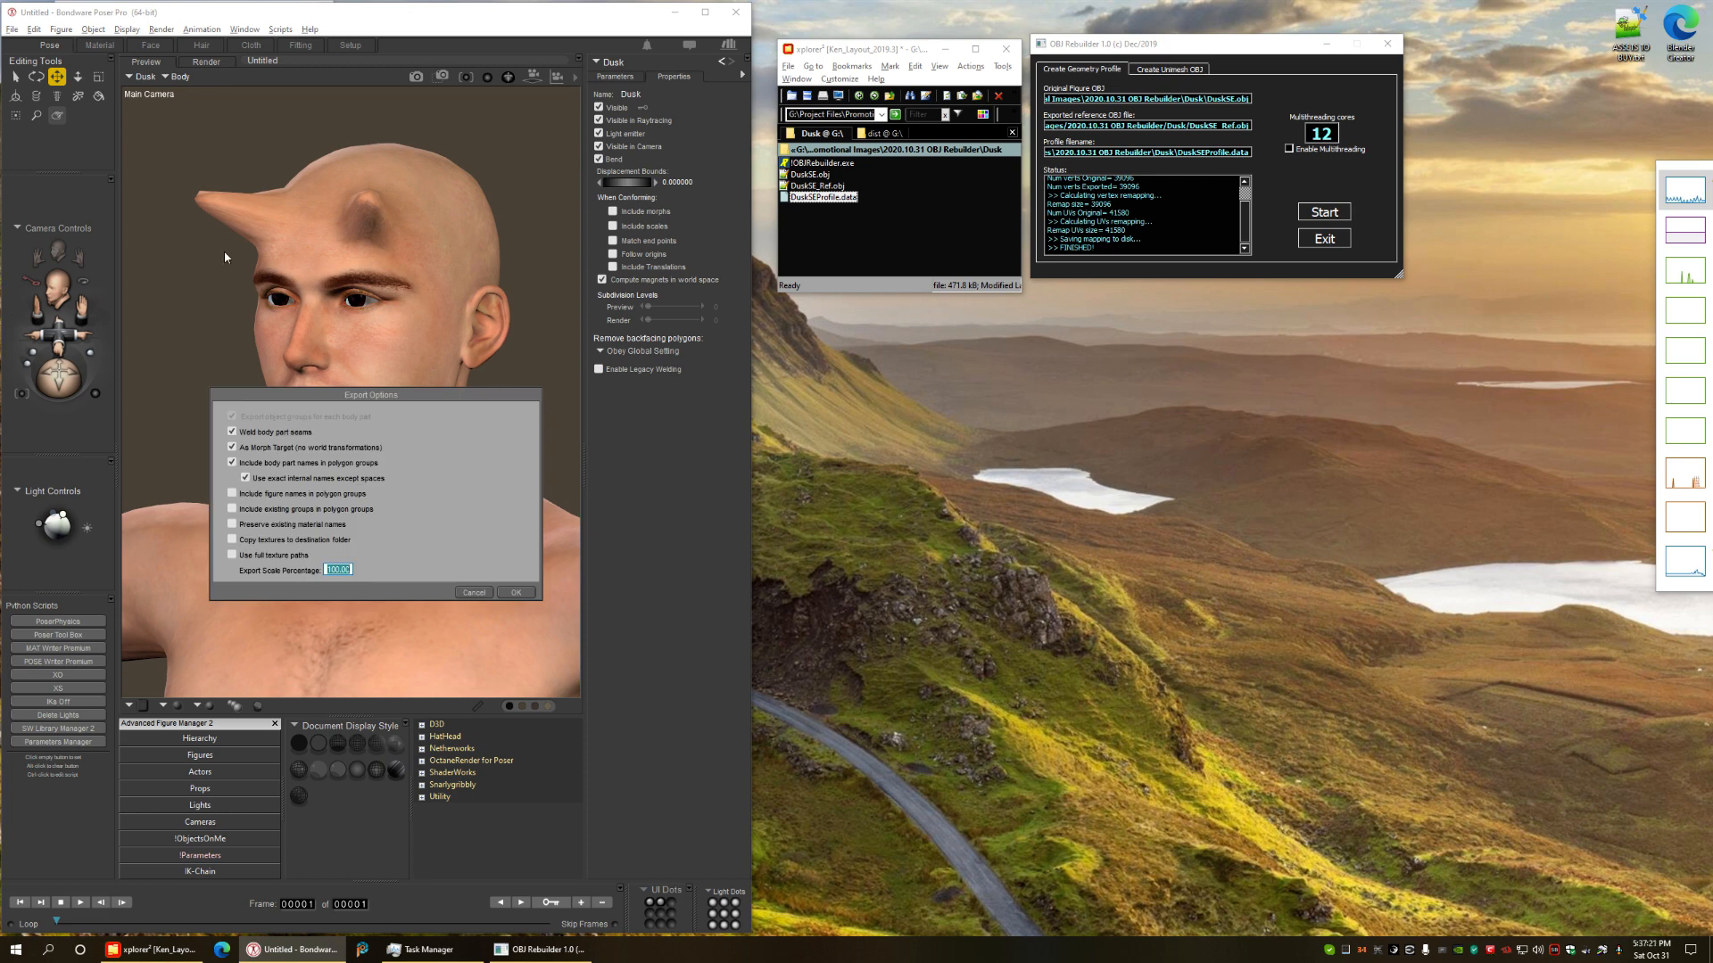
{"action": "left_click", "coordinate": [231, 463]}
{"action": "left_click", "coordinate": [521, 595]}
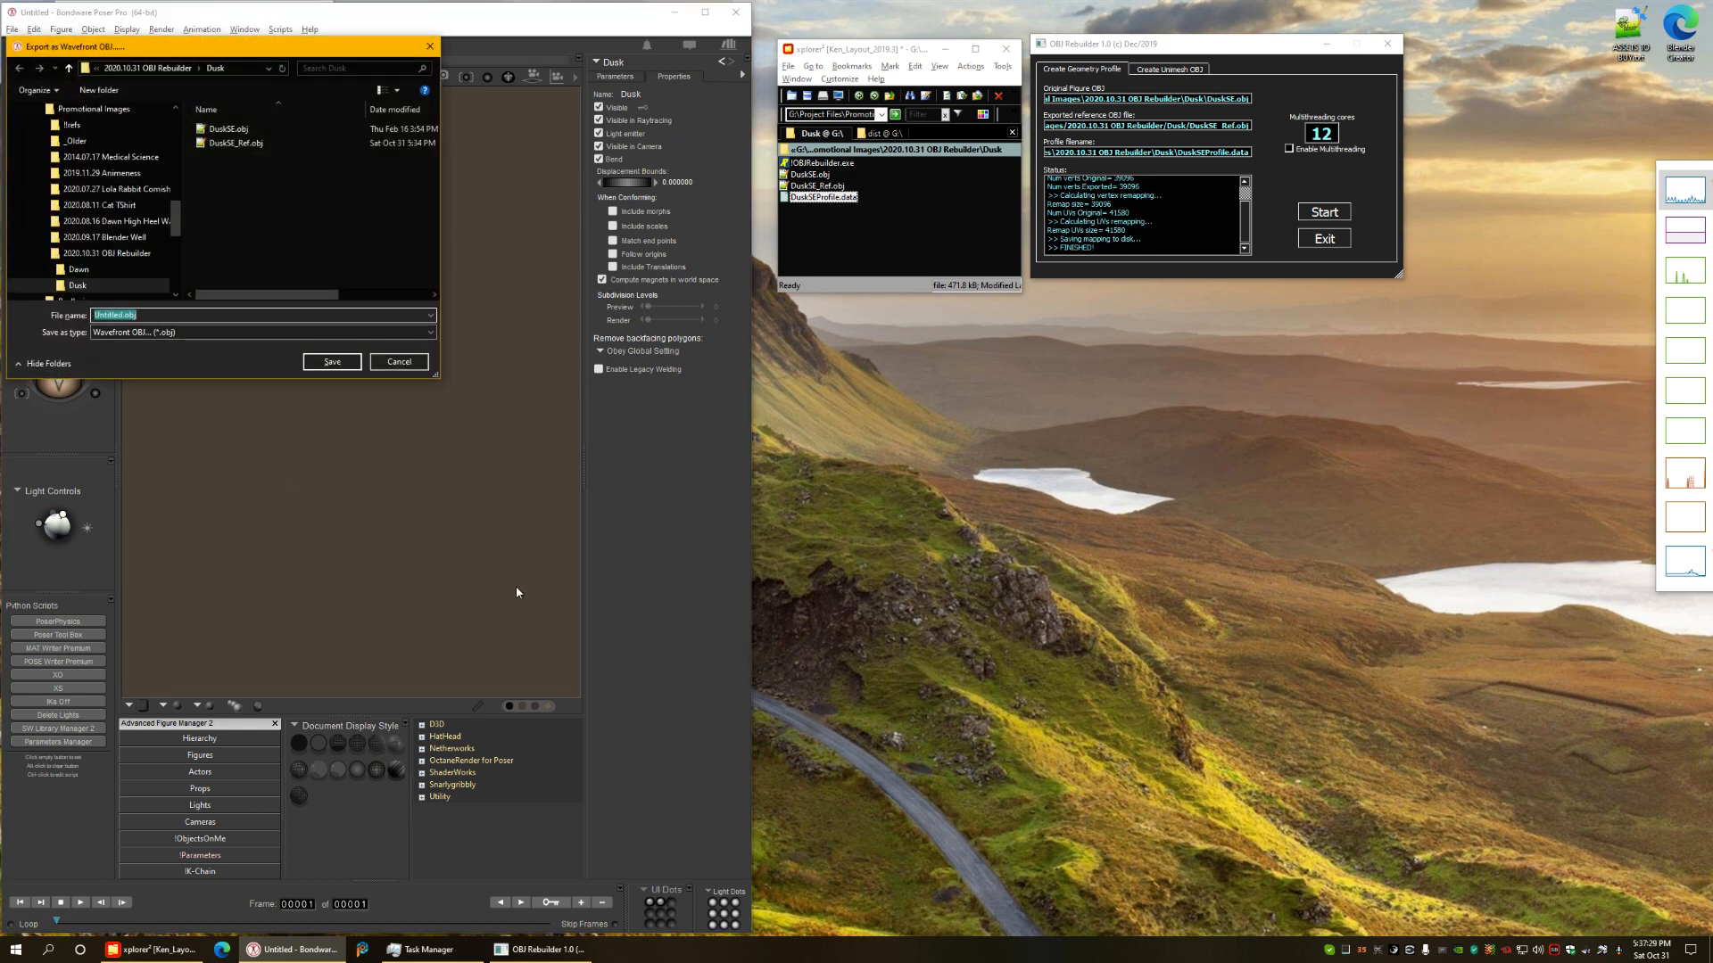
{"action": "type", "text": "Horns"}
{"action": "key", "text": "Return"}
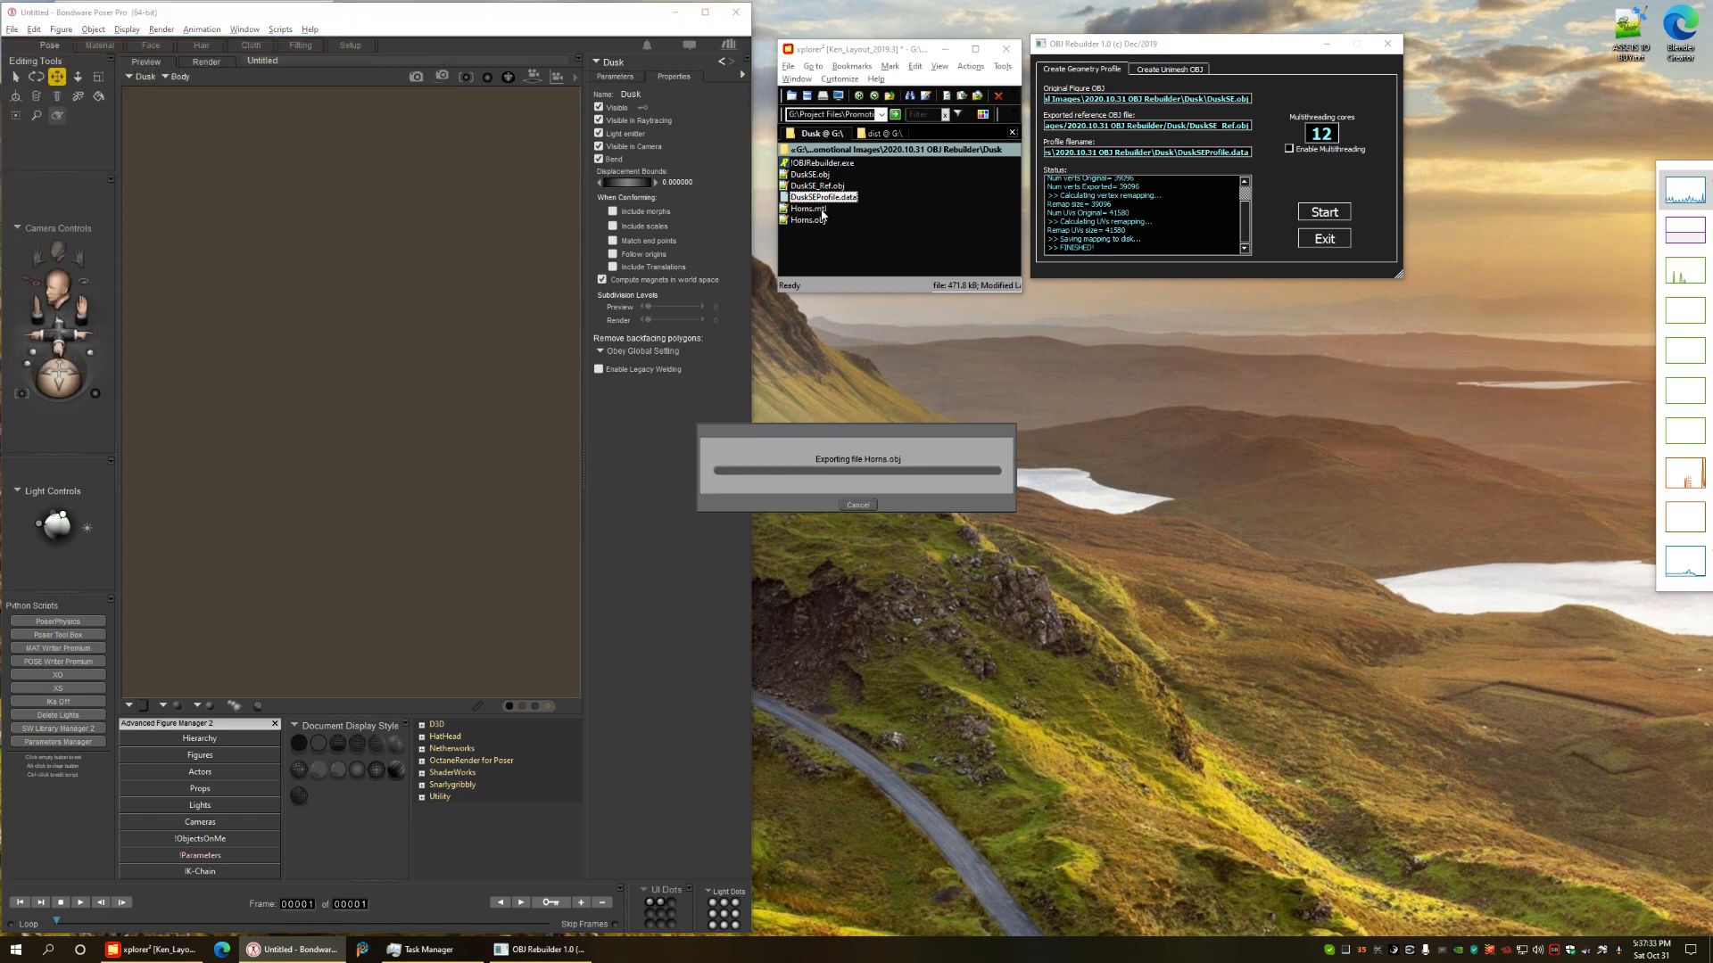
- Delete the Horns.mtl material file from the Dusk folder in the file manager
{"action": "left_click", "coordinate": [928, 214]}
{"action": "key", "text": "Delete"}
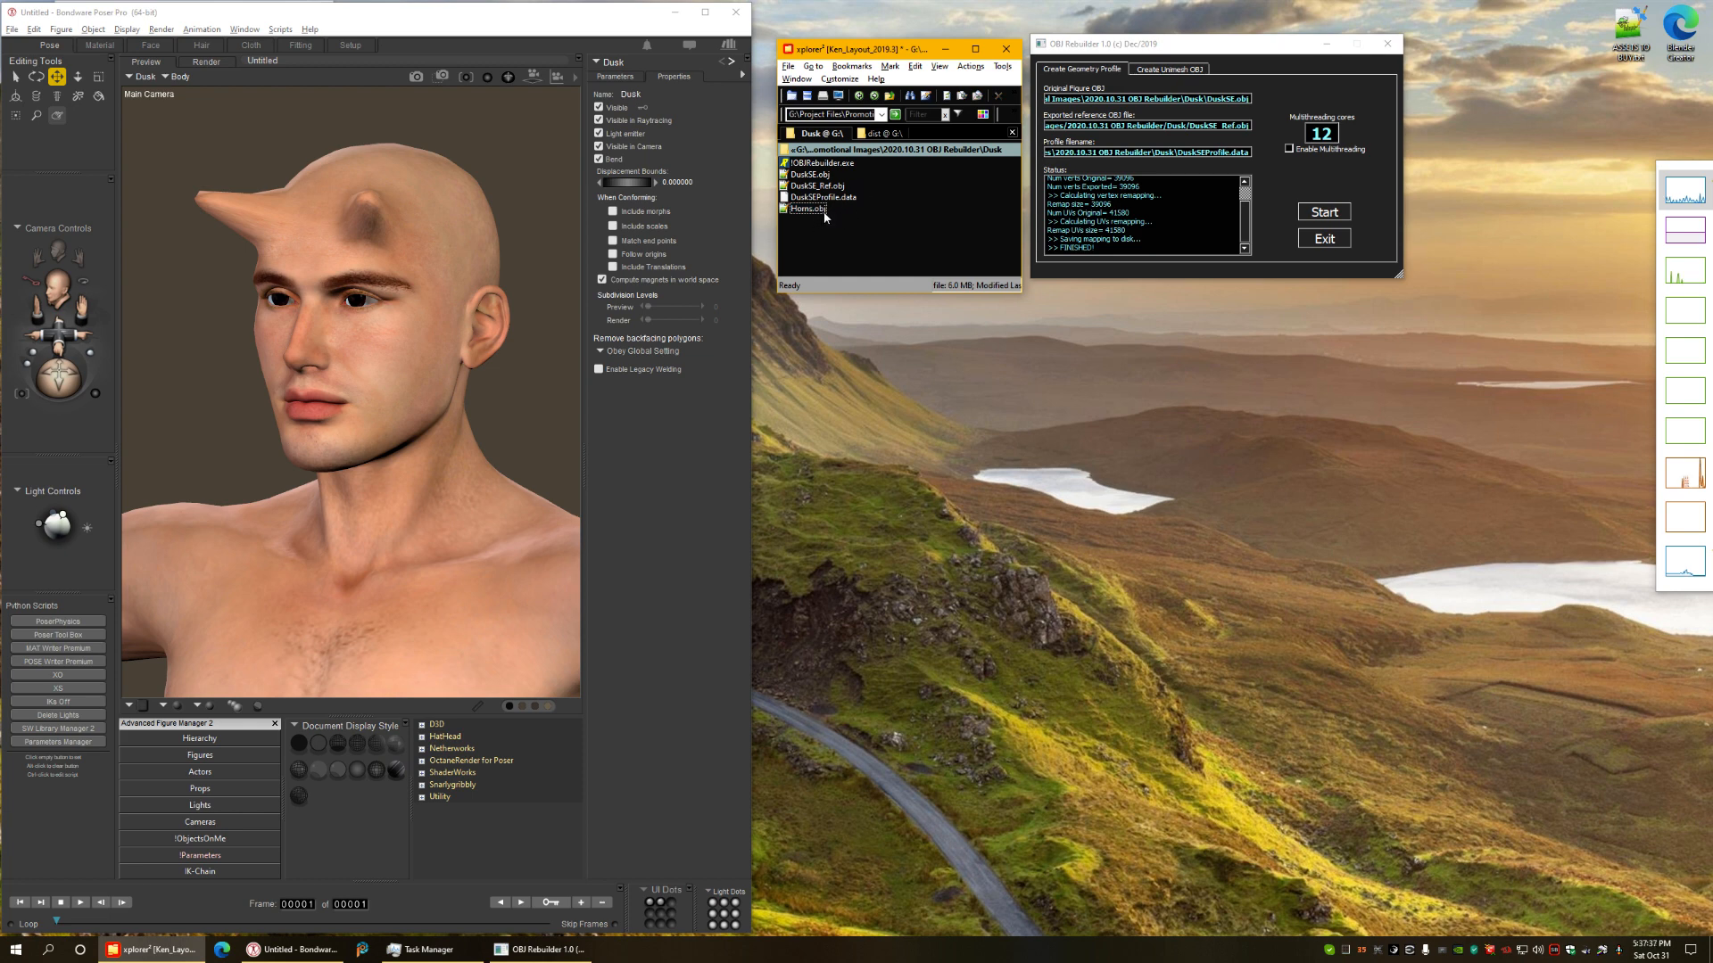
- Load Horns.obj as the OBJ file to fix for OBJ Rebuilder's Unimesh creation, then return to the geometry profile settings
{"action": "left_click", "coordinate": [811, 208]}
{"action": "left_click", "coordinate": [1162, 75]}
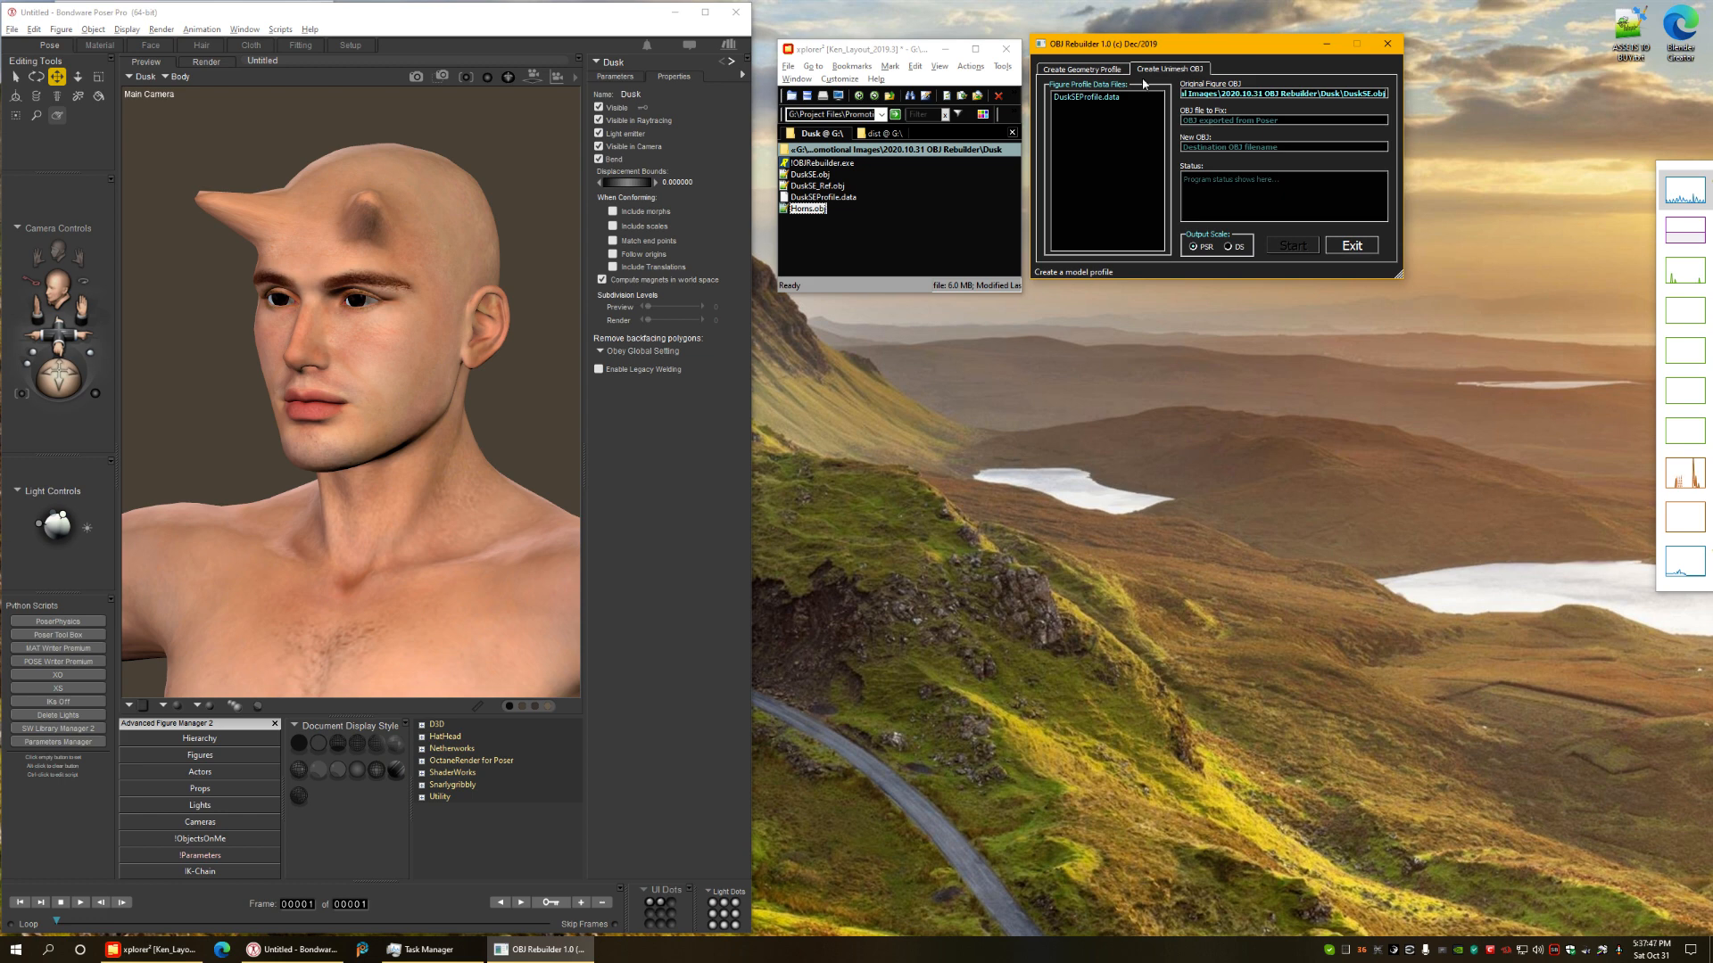
{"action": "left_click_drag", "start_coordinate": [804, 216], "coordinate": [1237, 123]}
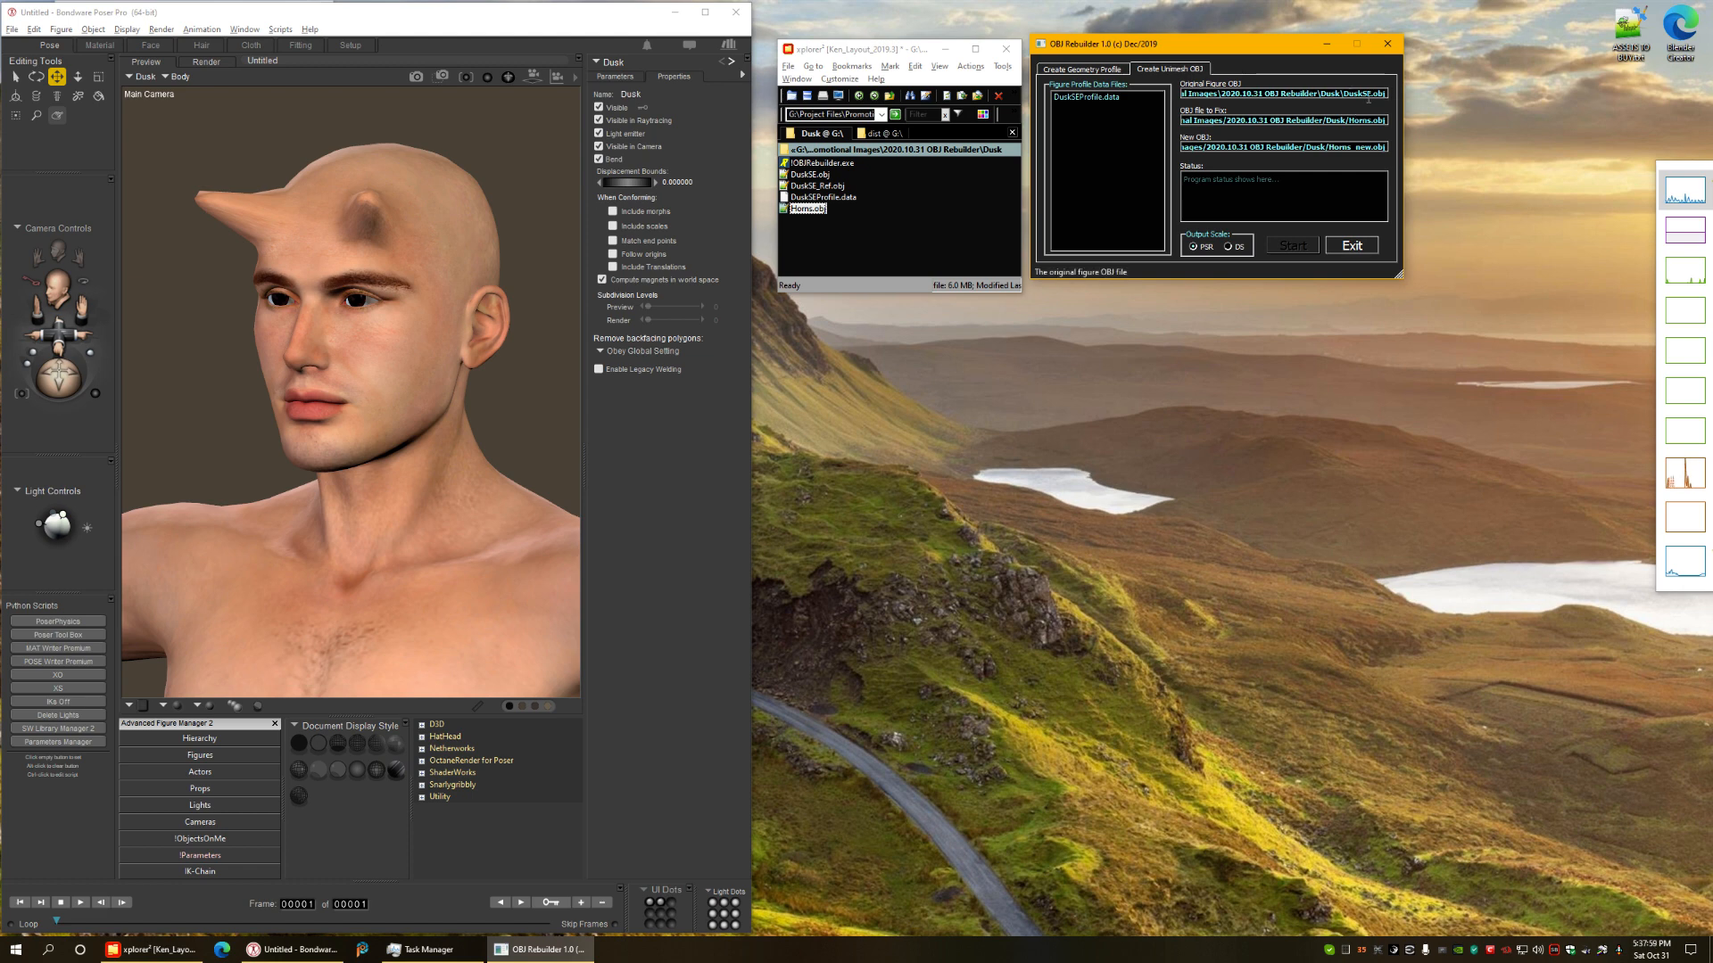
{"action": "left_click", "coordinate": [1082, 69]}
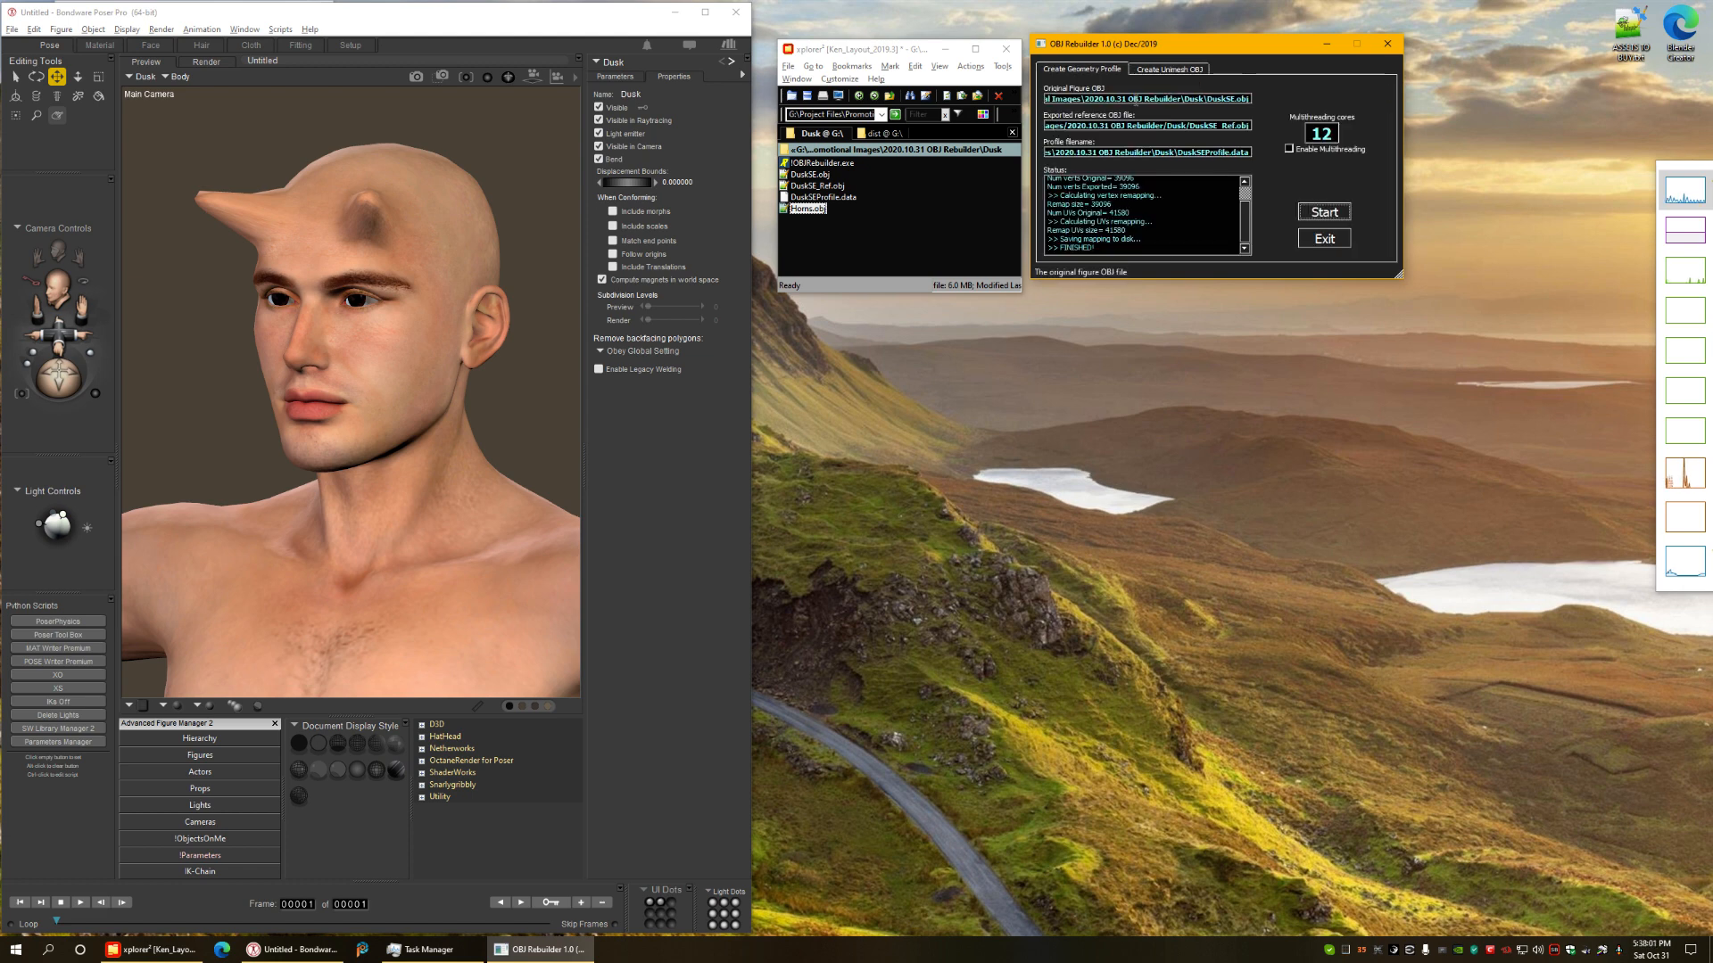
- Rebuild Horns.obj as the Unimesh OBJ Horns_new.obj using the DuskSEProfile.data figure profile with PSR output scale
{"action": "left_click", "coordinate": [1167, 70]}
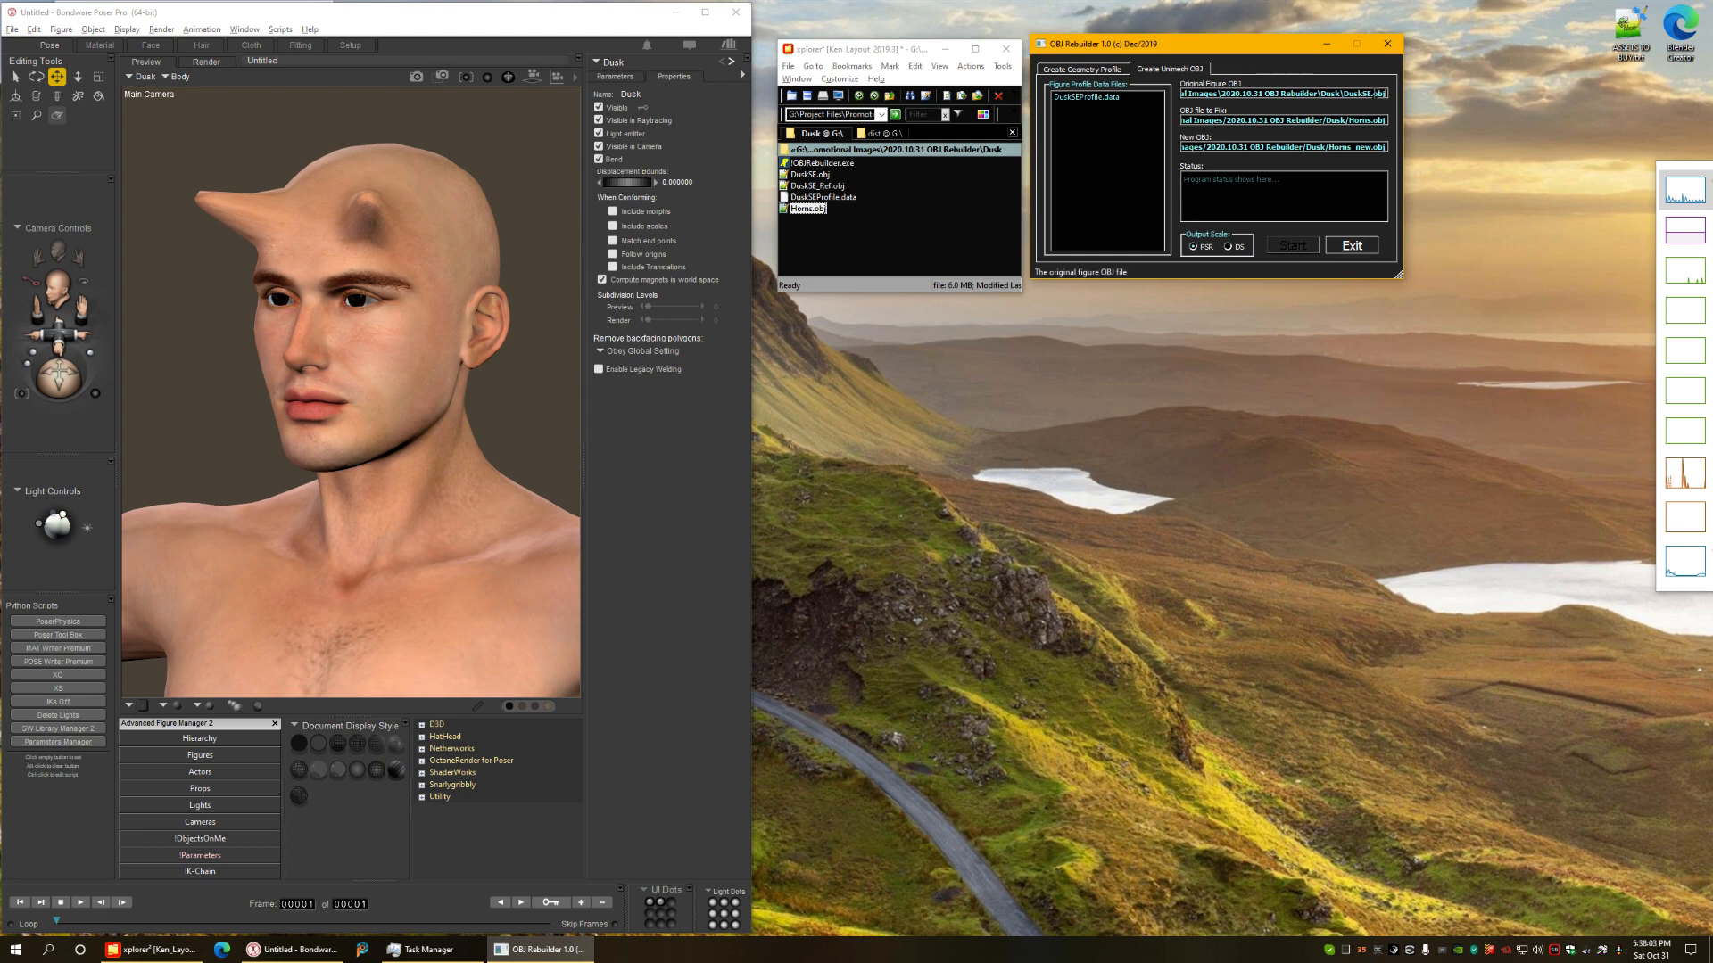
{"action": "left_click", "coordinate": [1085, 100]}
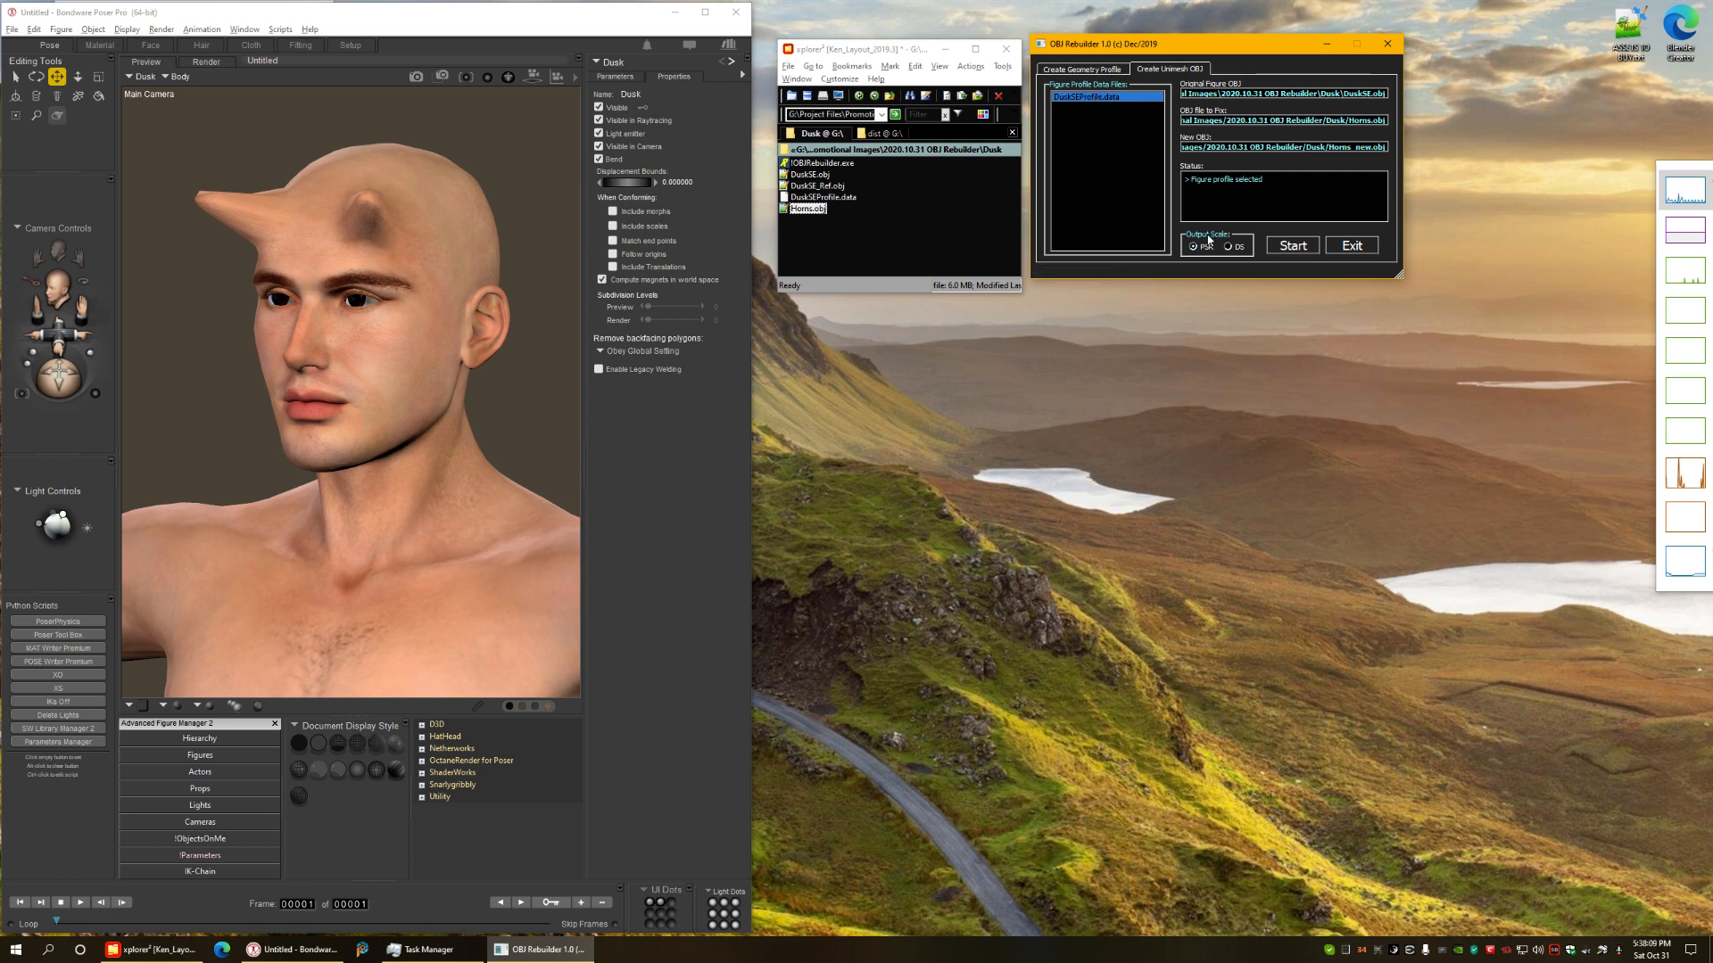
{"action": "left_click", "coordinate": [1291, 247]}
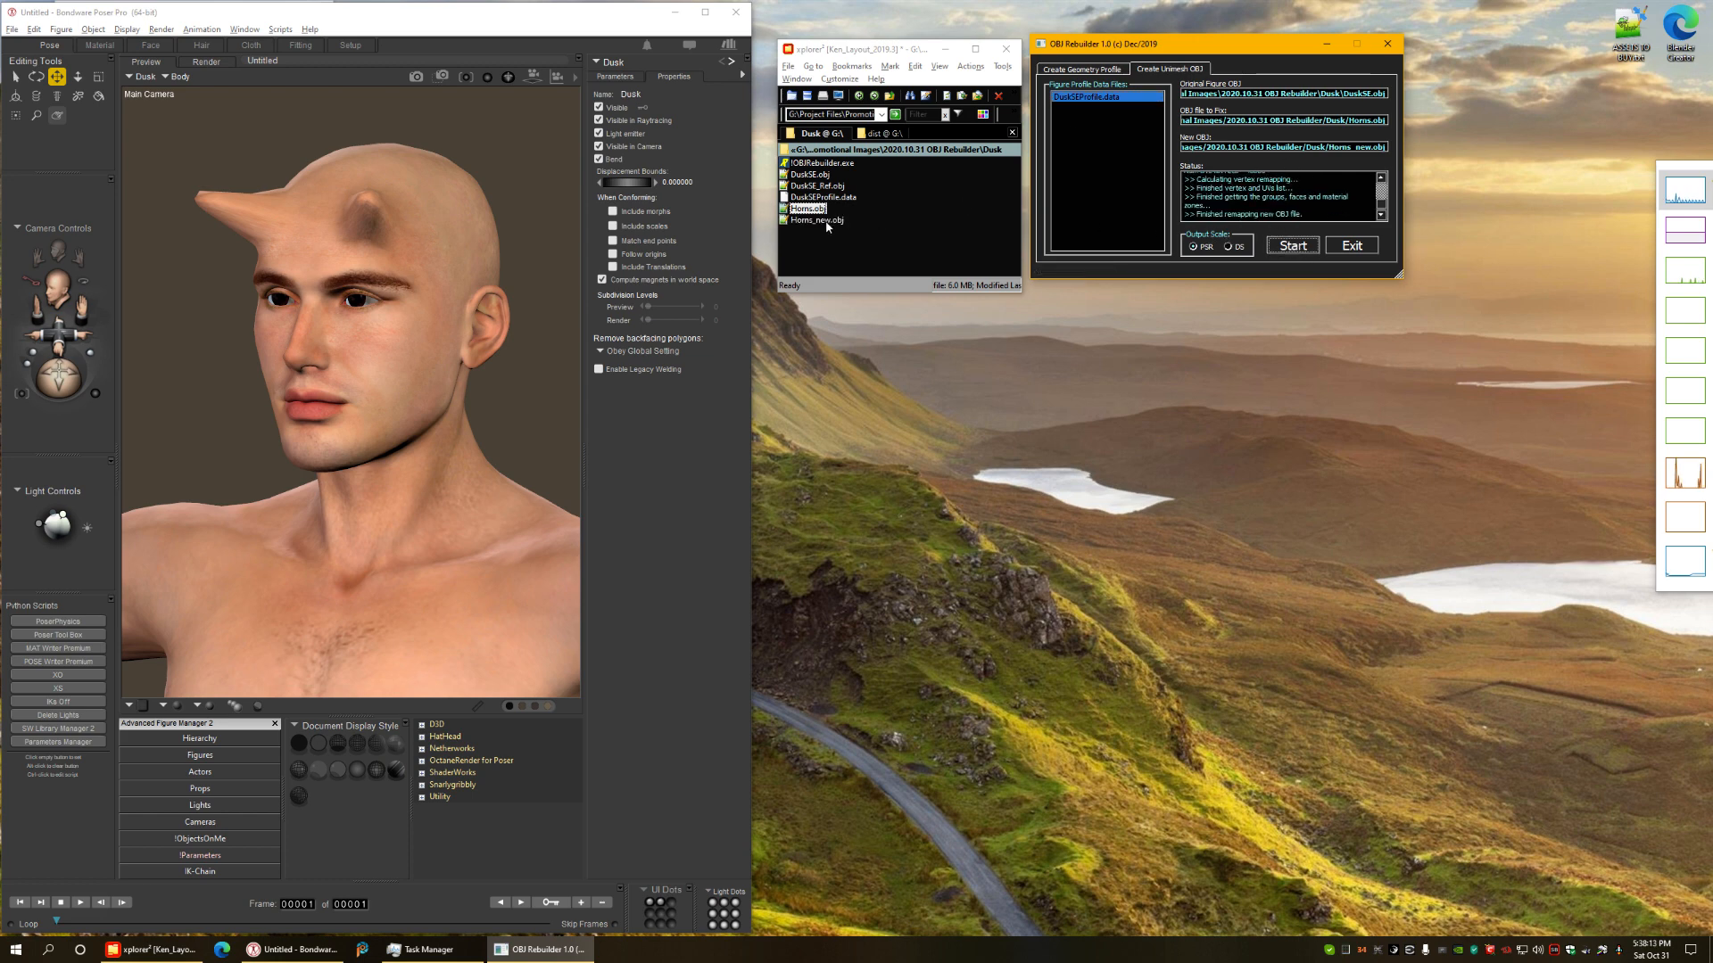
- Compare the rebuilt Horns_new.obj with the original Horns.obj in the file manager
{"action": "left_click", "coordinate": [819, 220]}
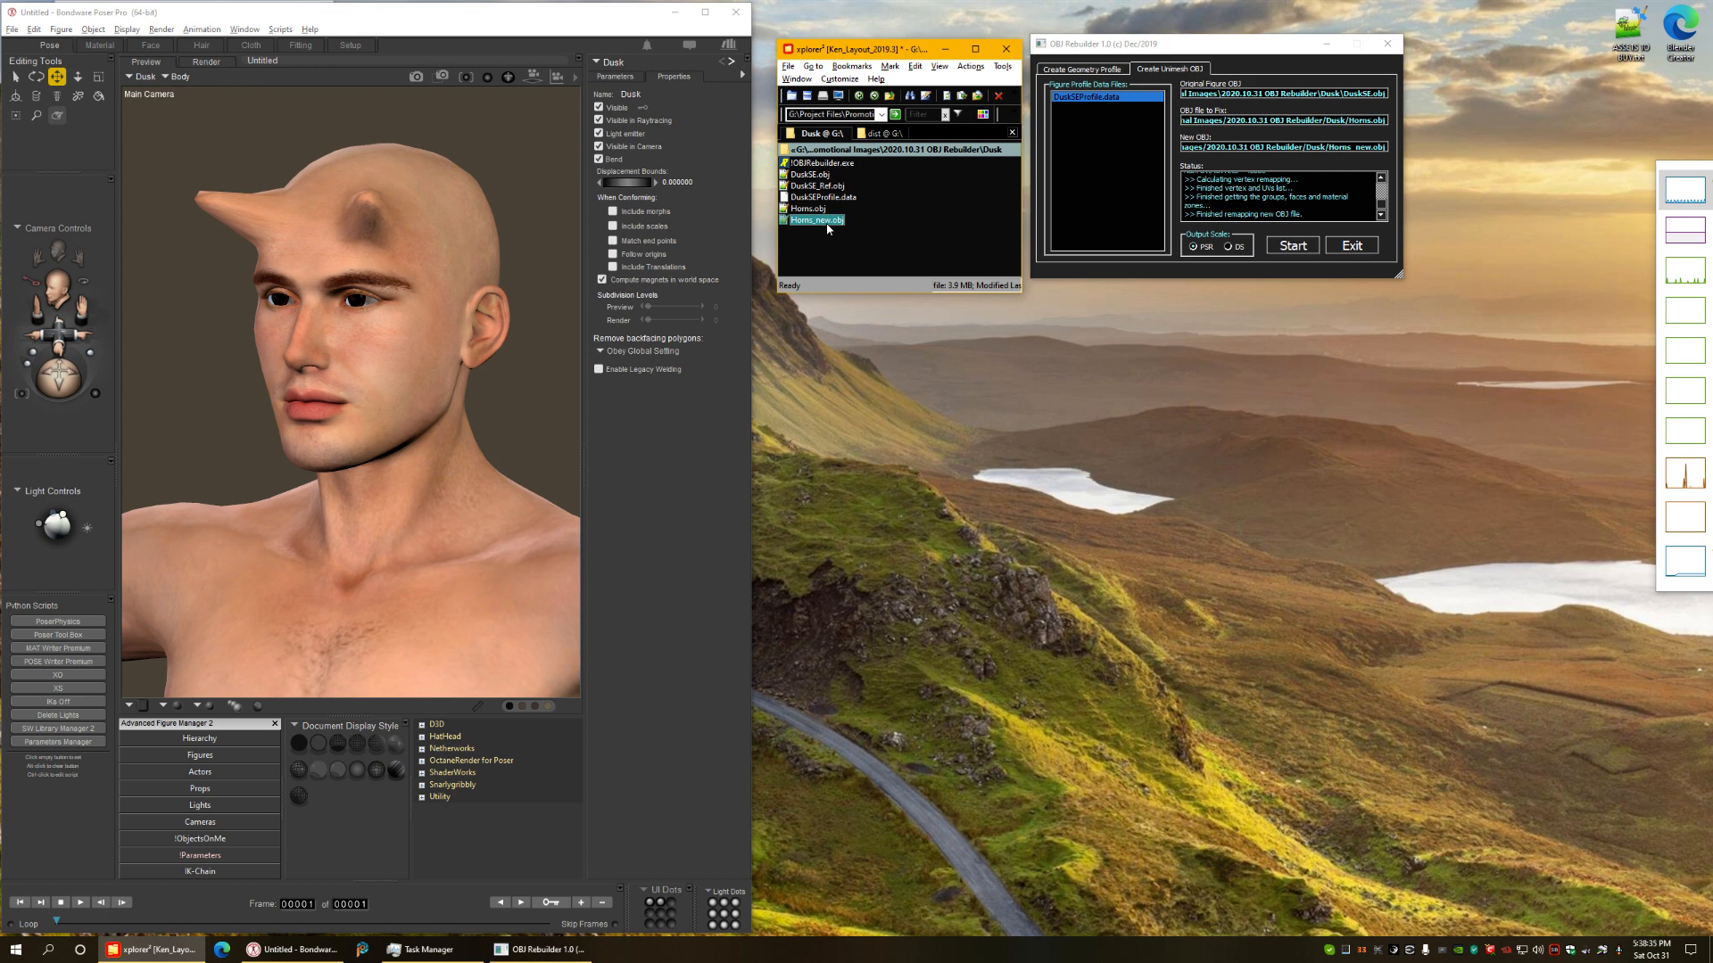
{"action": "left_click", "coordinate": [807, 211]}
{"action": "left_click", "coordinate": [821, 221]}
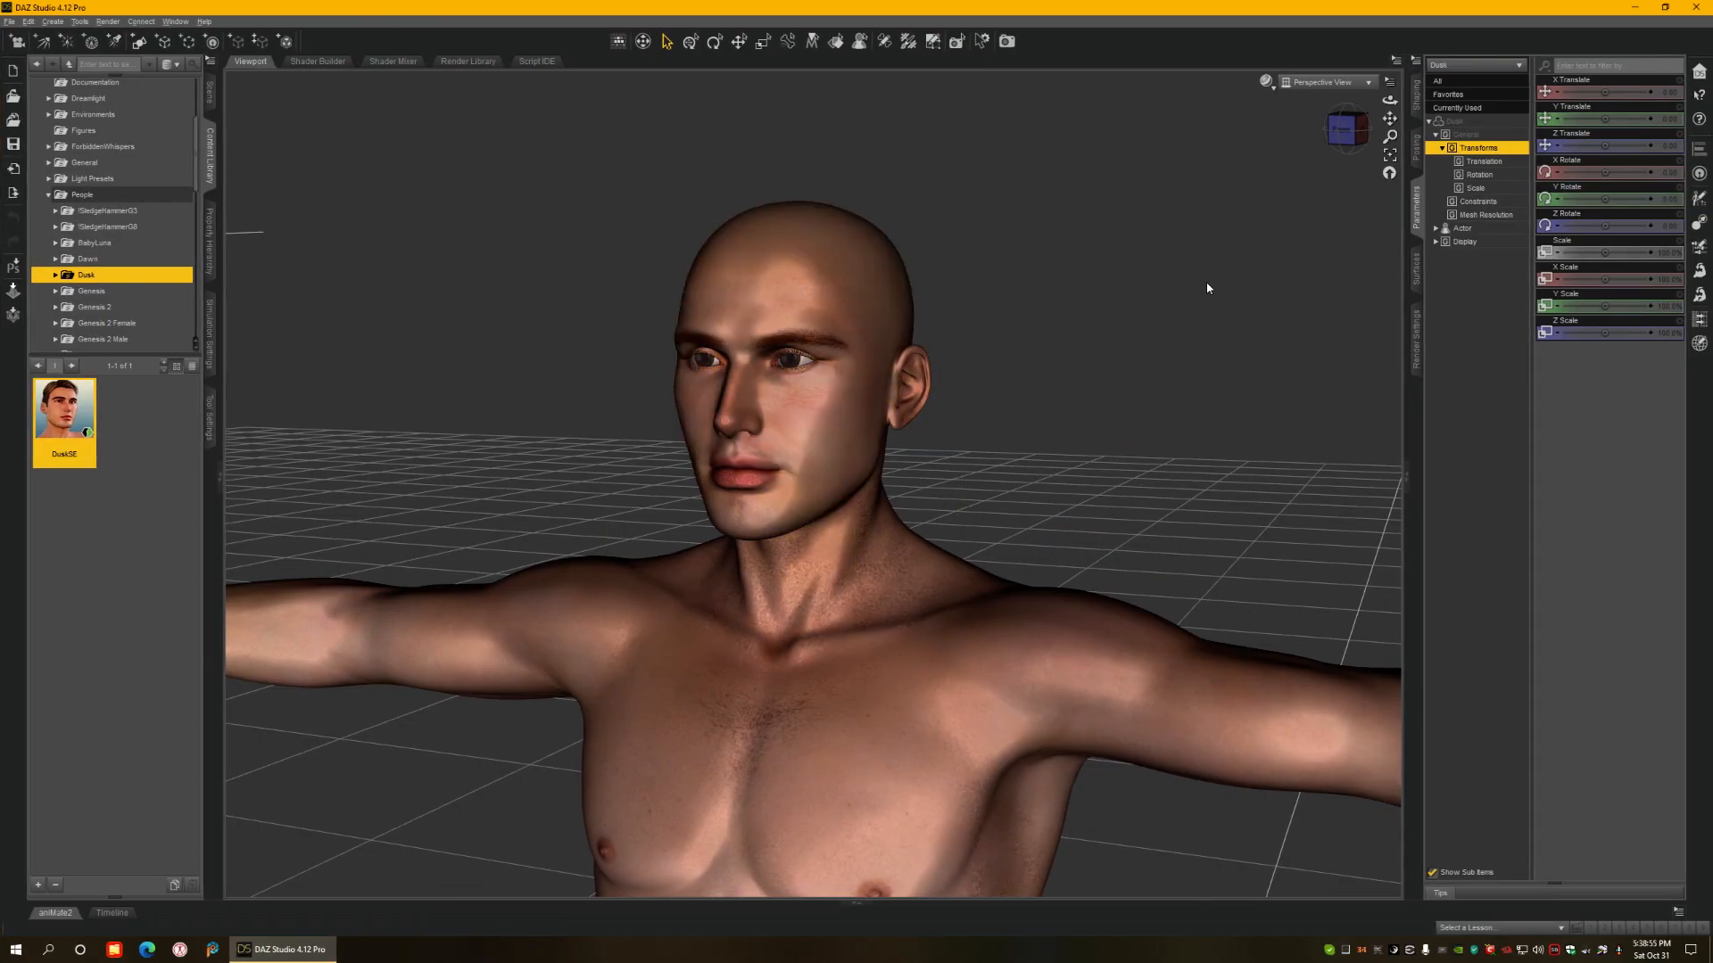
- Switch to DAZ Studio and load Horns.obj and Horns_new.obj onto the Dusk figure as morphs with Morph Loader Pro
{"action": "left_click", "coordinate": [1698, 294]}
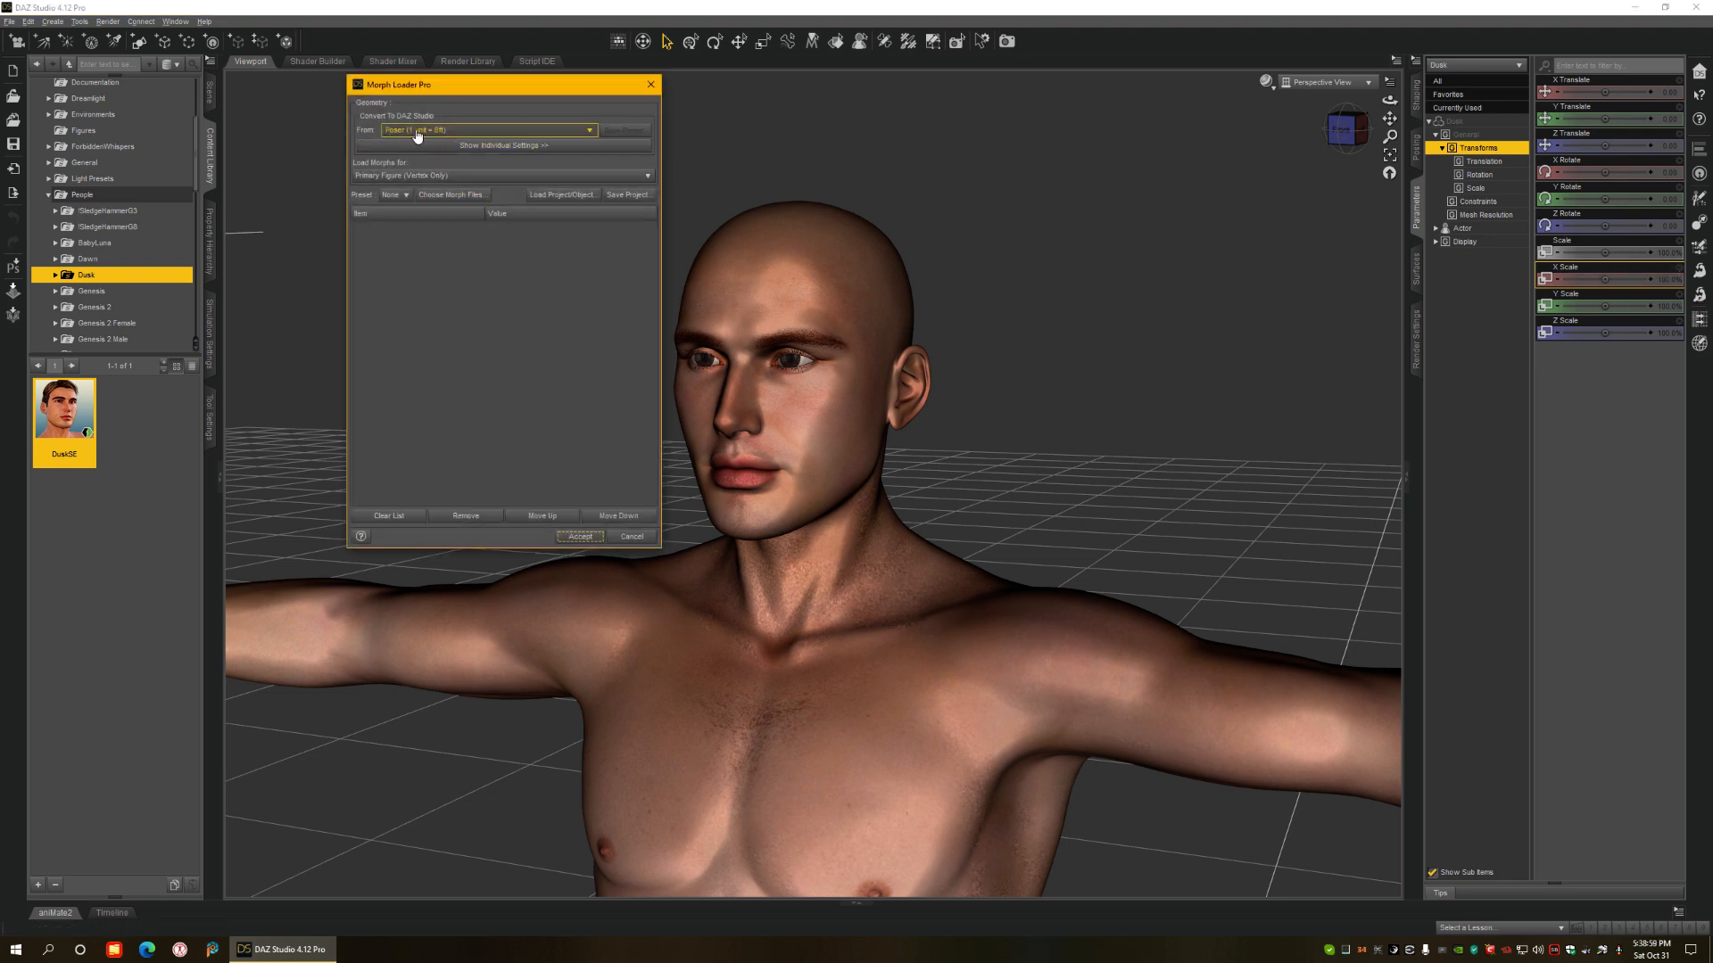
{"action": "left_click", "coordinate": [447, 198]}
{"action": "left_click", "coordinate": [587, 217]}
{"action": "left_click", "coordinate": [590, 230], "text": "ctrl"}
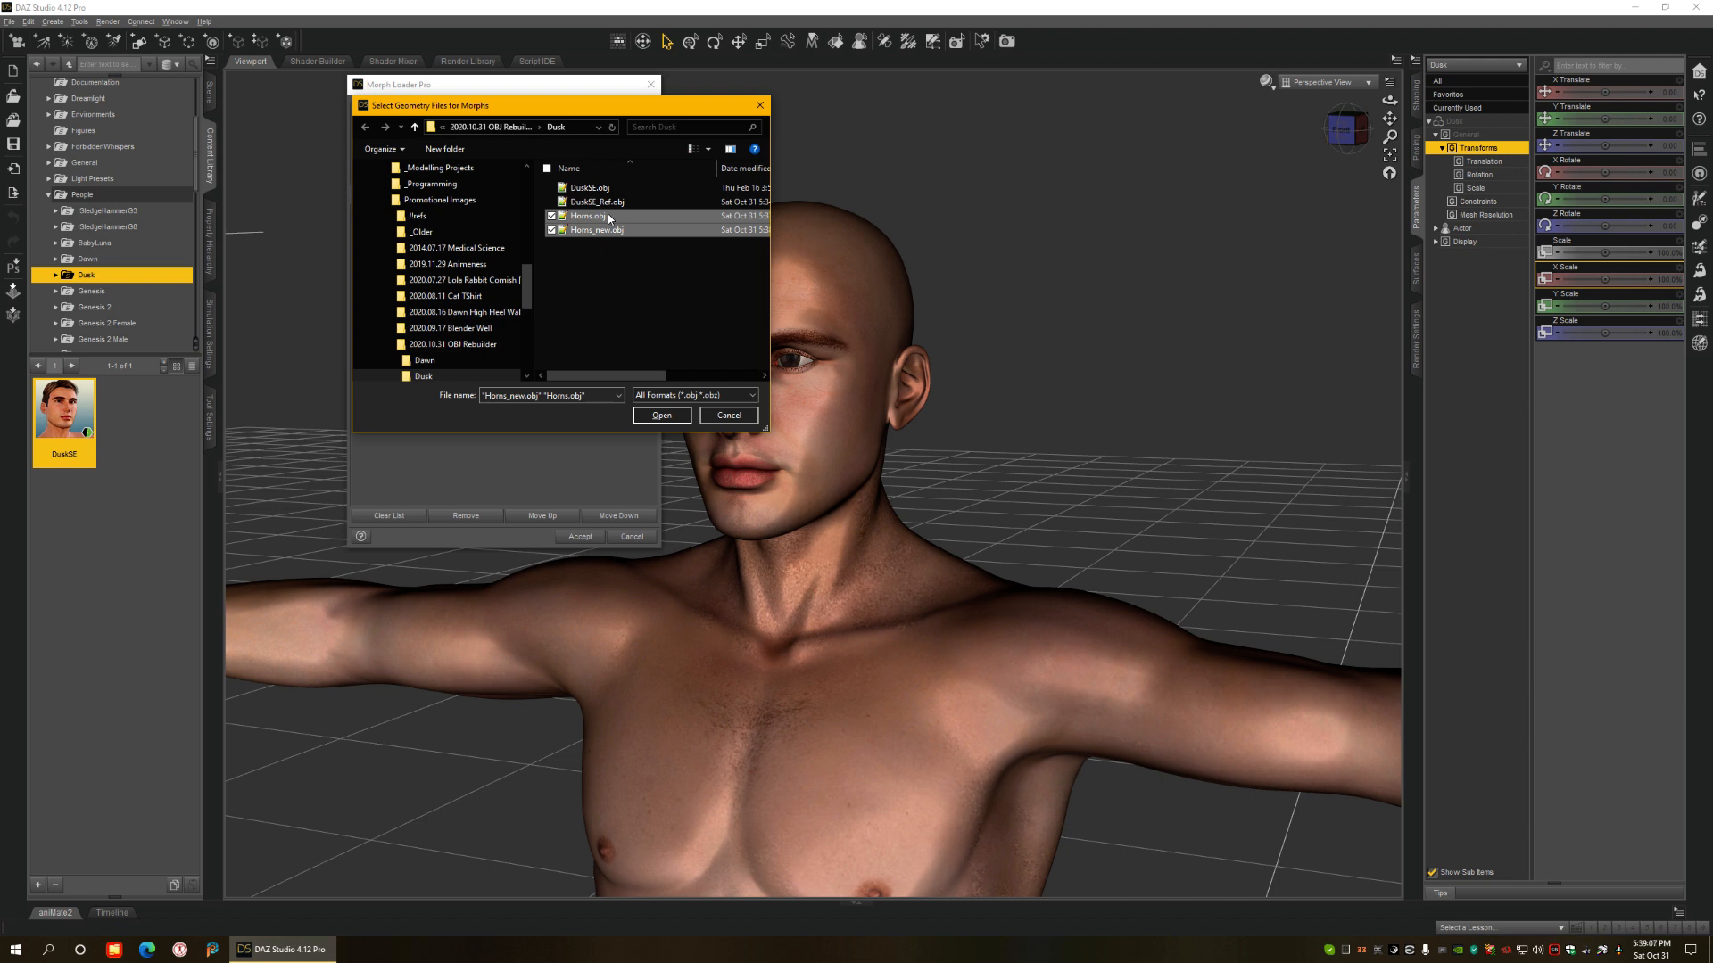
{"action": "left_click", "coordinate": [661, 416]}
{"action": "left_click", "coordinate": [580, 536]}
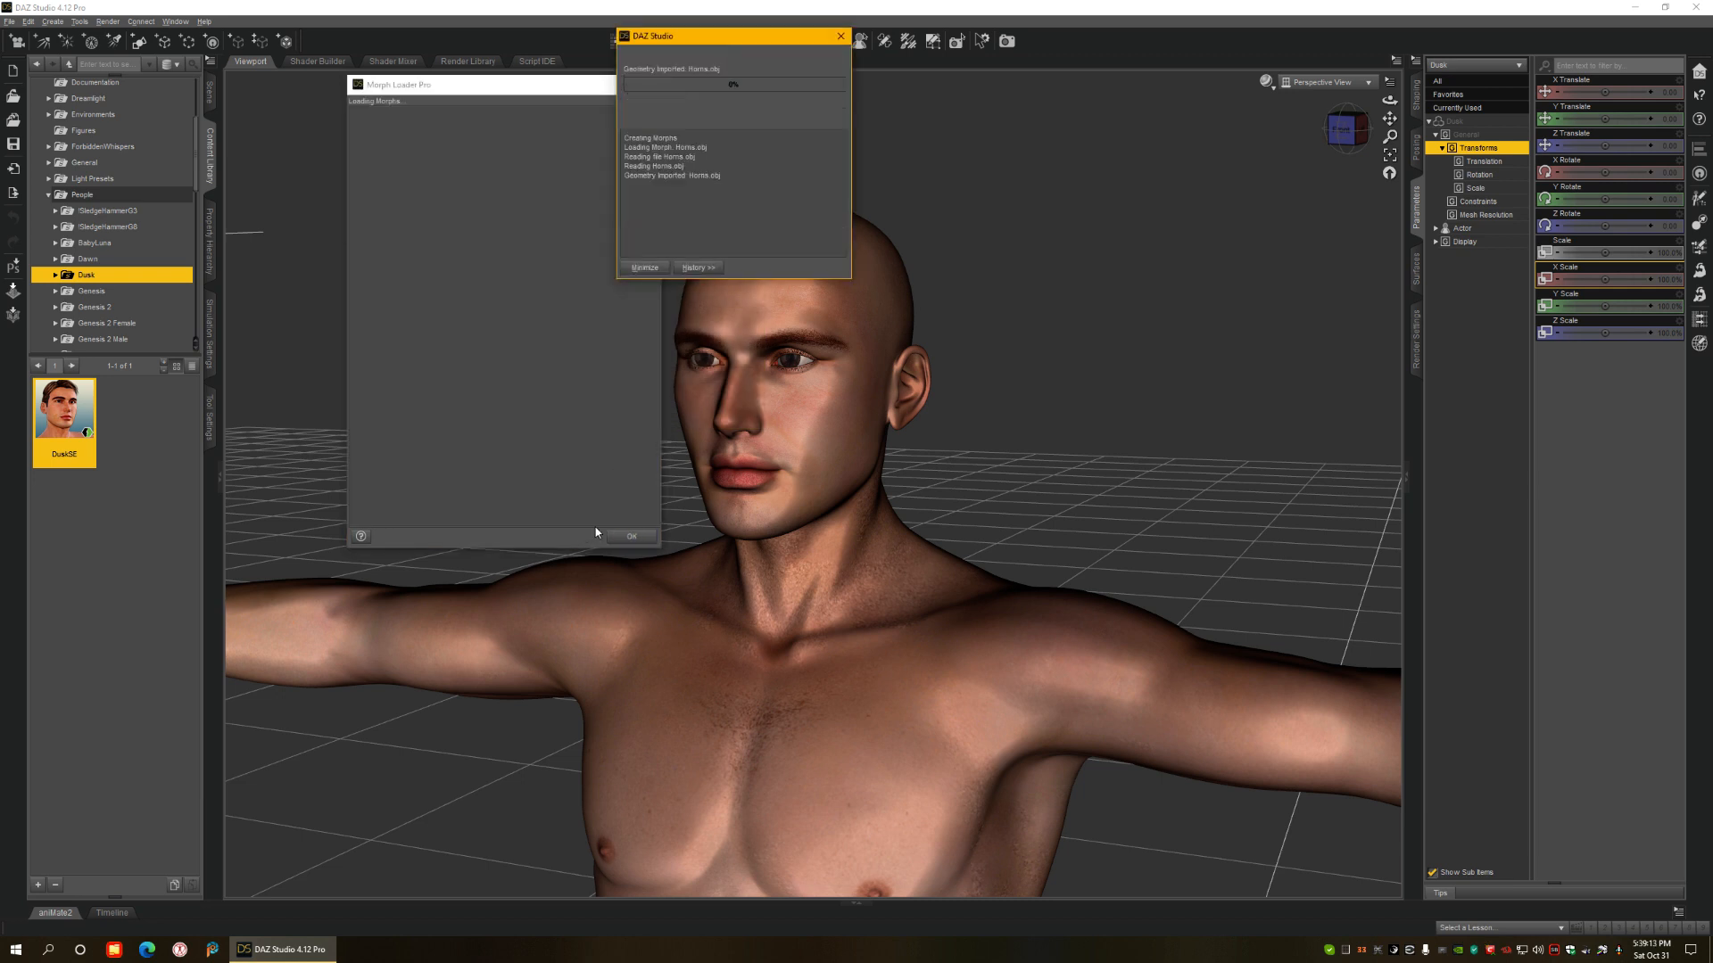
{"action": "left_click", "coordinate": [629, 537]}
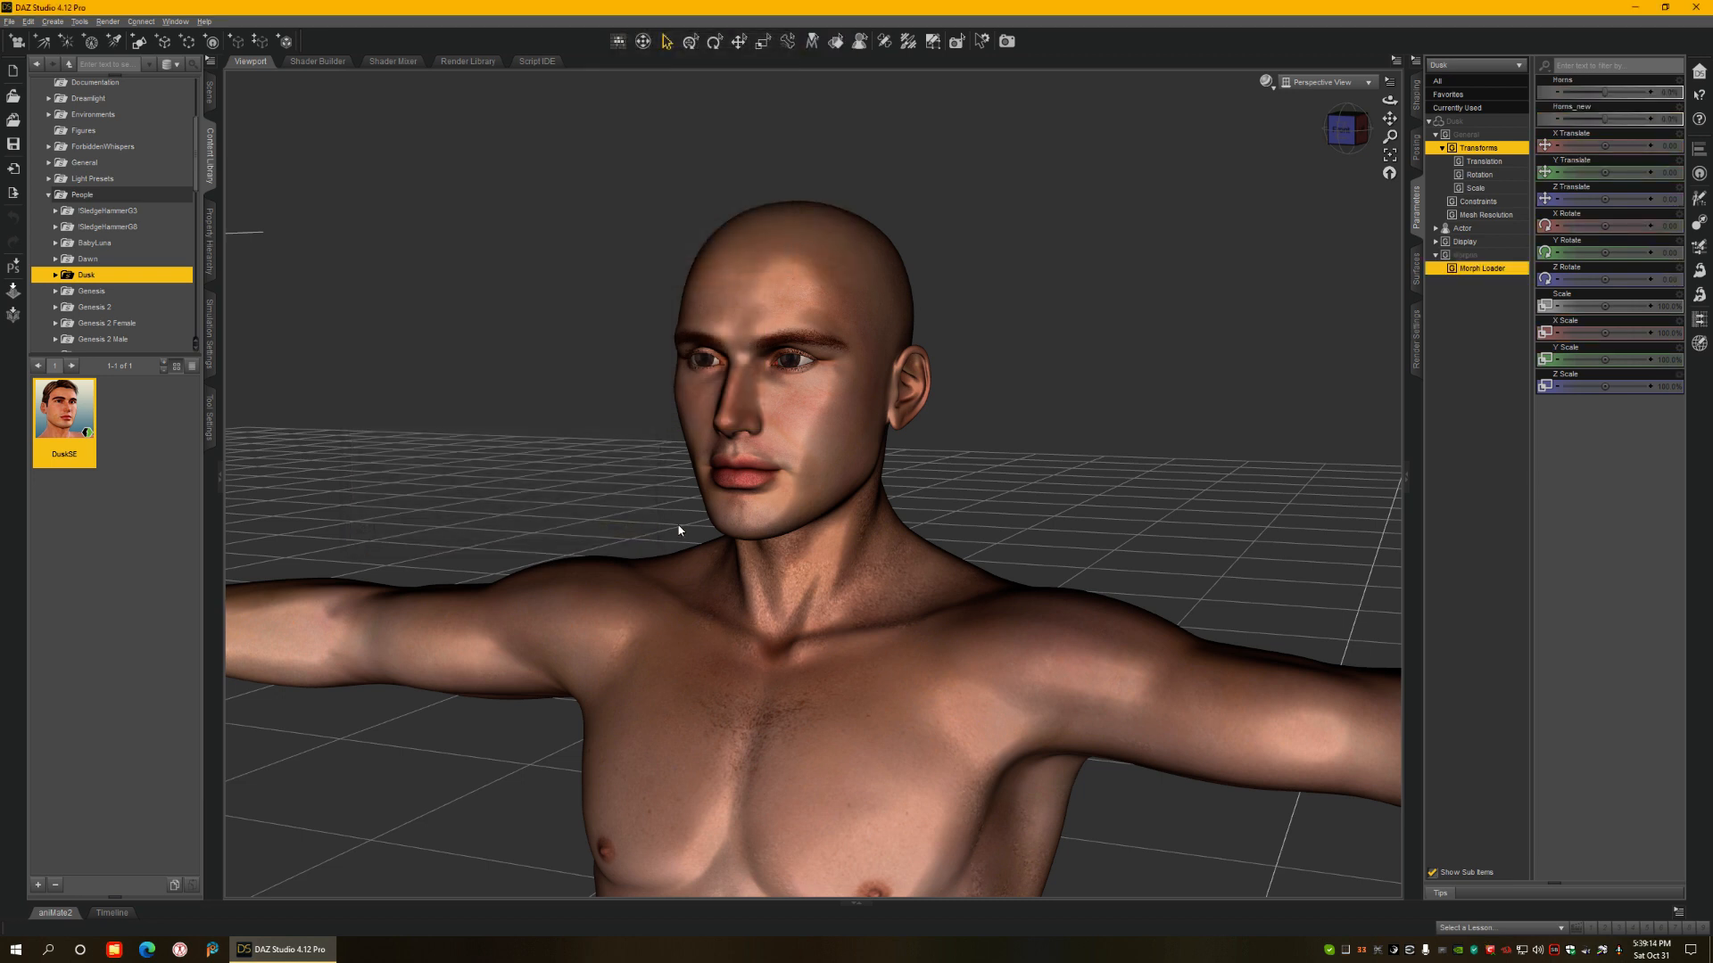
- Show only the Morph Loader parameters, try the original Horns morph on Dusk and reset it
{"action": "left_click", "coordinate": [1479, 268]}
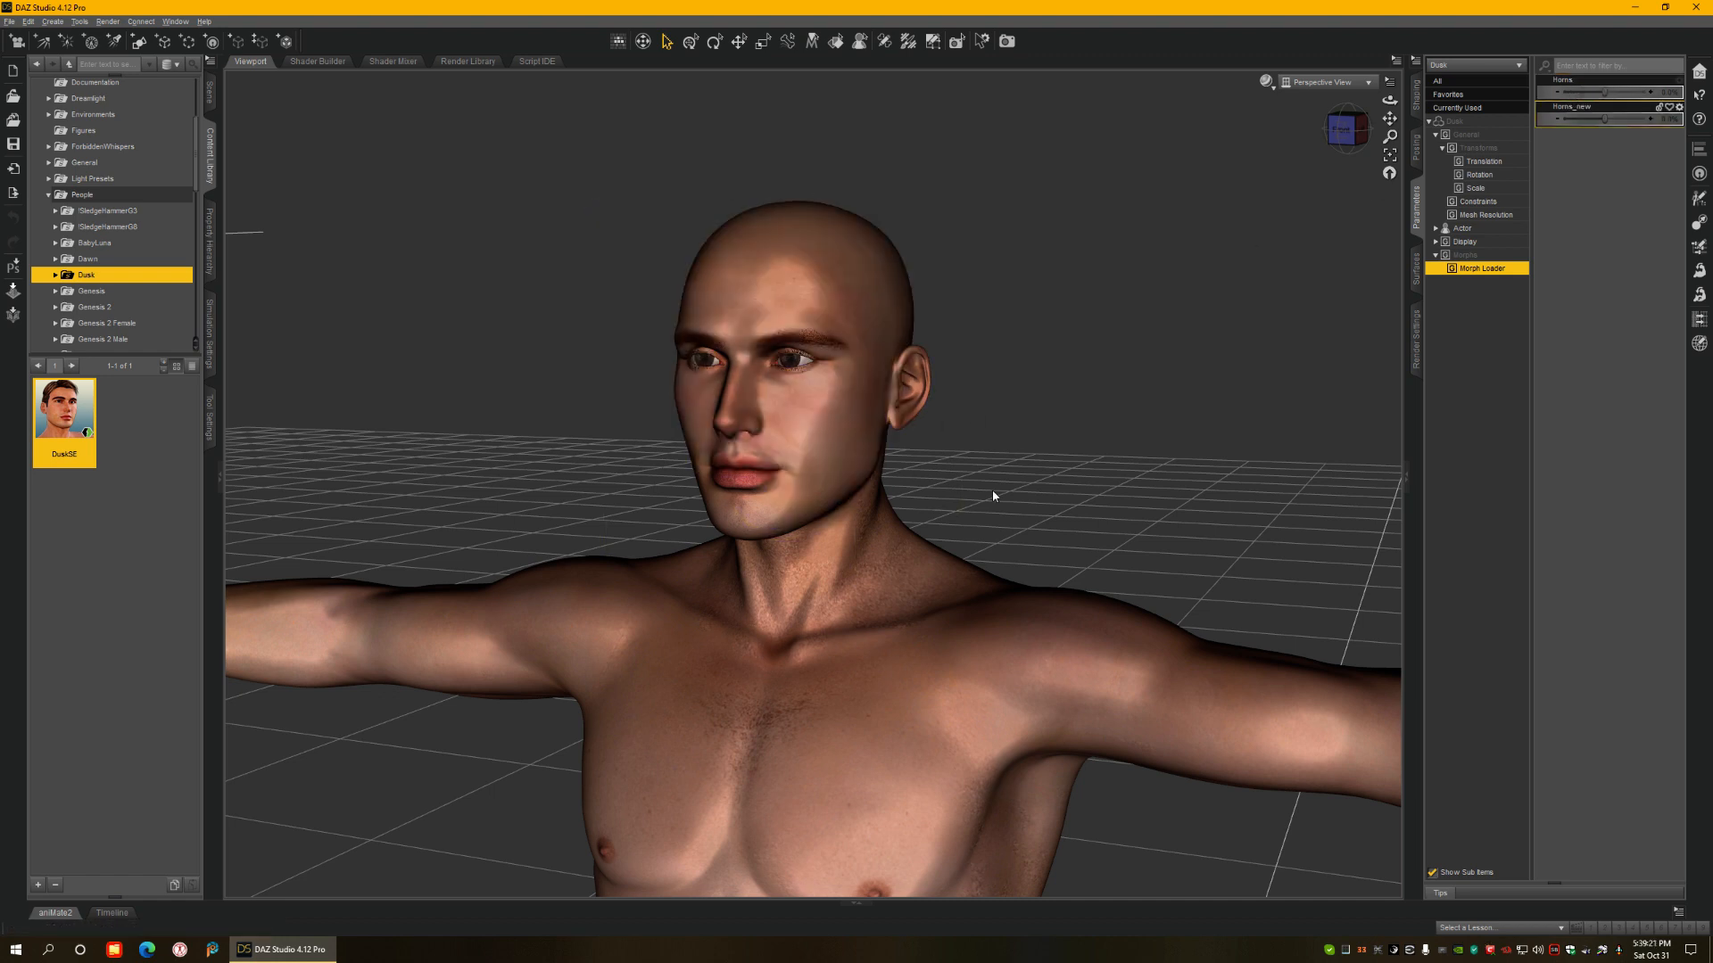
{"action": "left_click_drag", "start_coordinate": [1604, 90], "coordinate": [1622, 93]}
{"action": "left_click", "coordinate": [1600, 94], "text": "alt"}
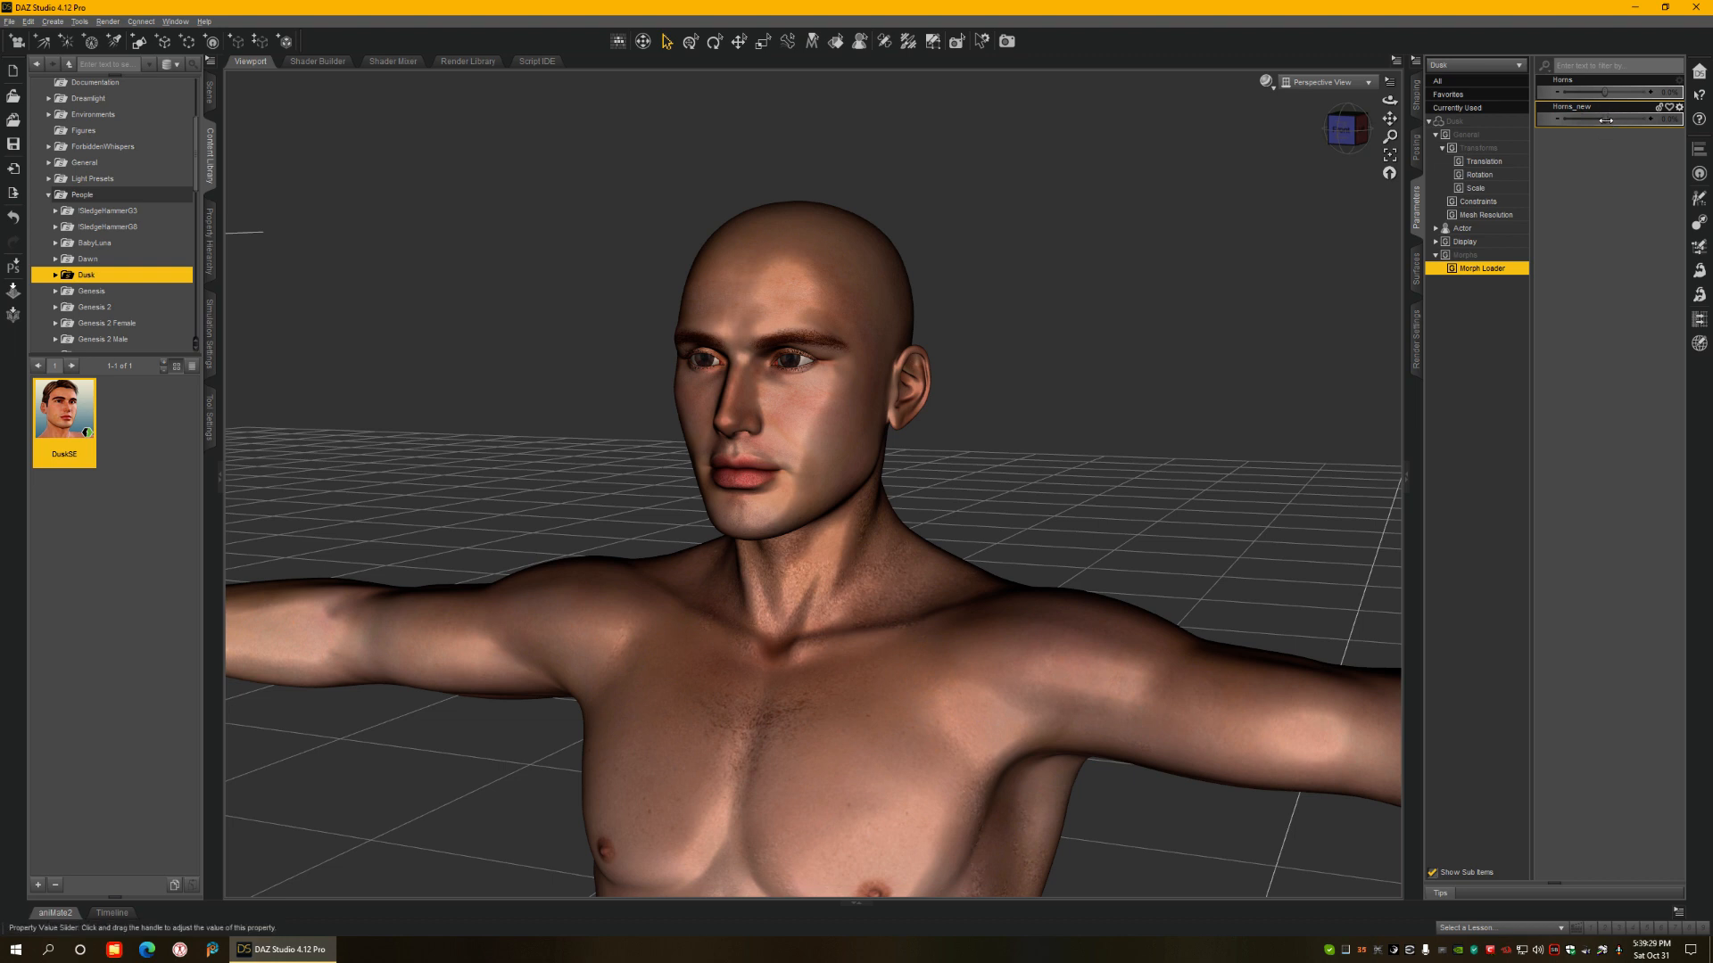
- Set the Horns_new morph on the Dusk figure to 100%
{"action": "mouse_move", "coordinate": [1605, 119]}
{"action": "left_click_drag", "start_coordinate": [1605, 120], "coordinate": [1649, 119]}
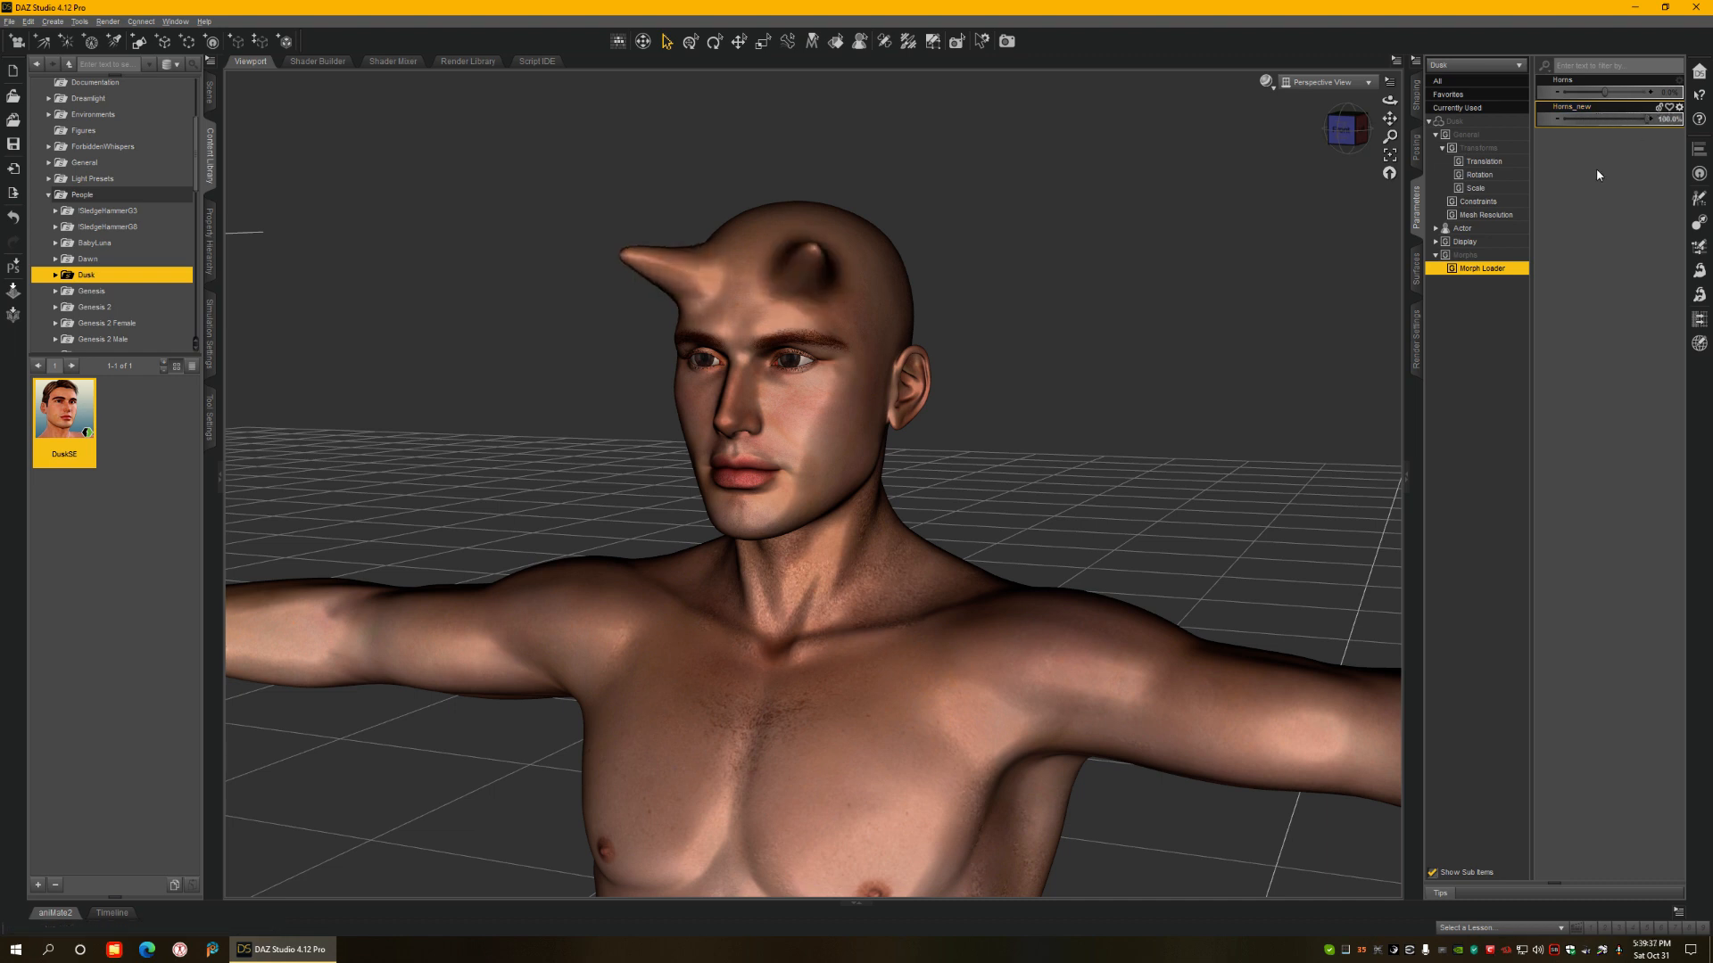